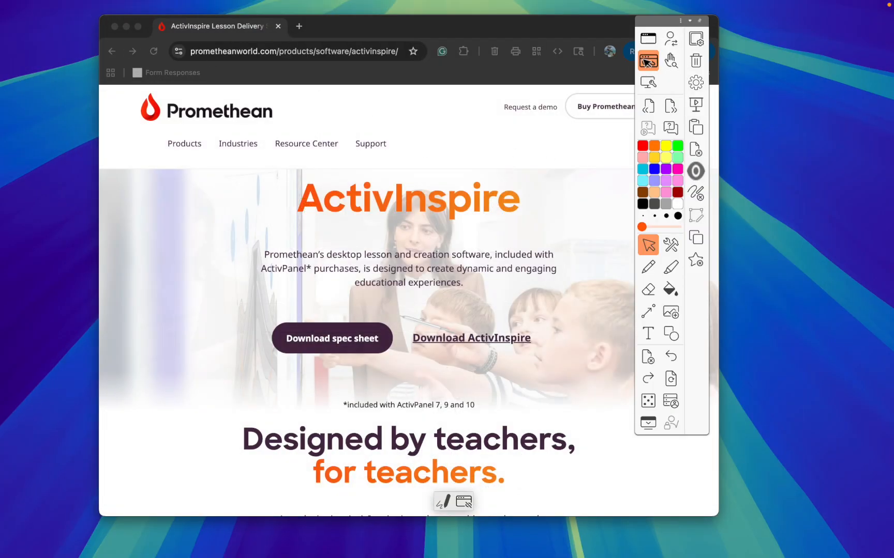
Output the total of a two-dice roll from the Dice Roller to the desktop flipchart and delete that number.
{"action": "left_click", "coordinate": [647, 61]}
{"action": "left_click", "coordinate": [650, 407]}
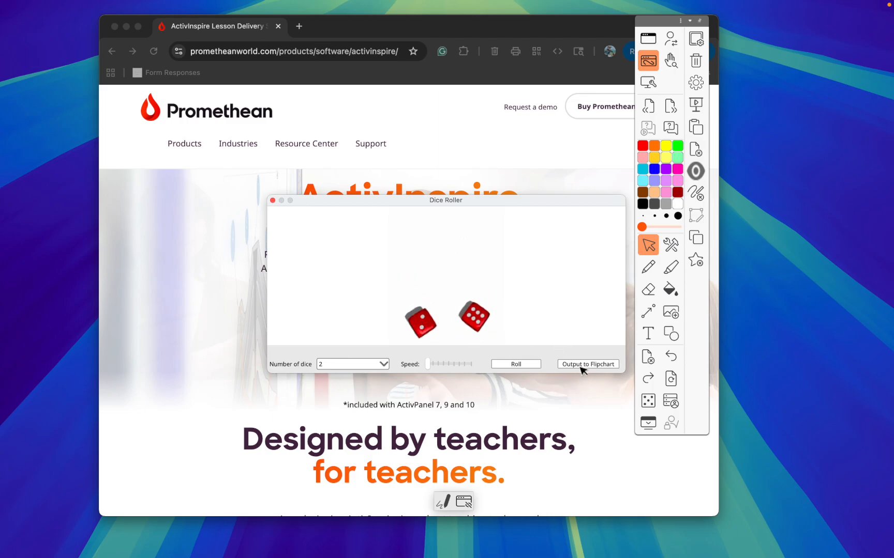
{"action": "left_click", "coordinate": [273, 202]}
{"action": "left_click", "coordinate": [453, 278]}
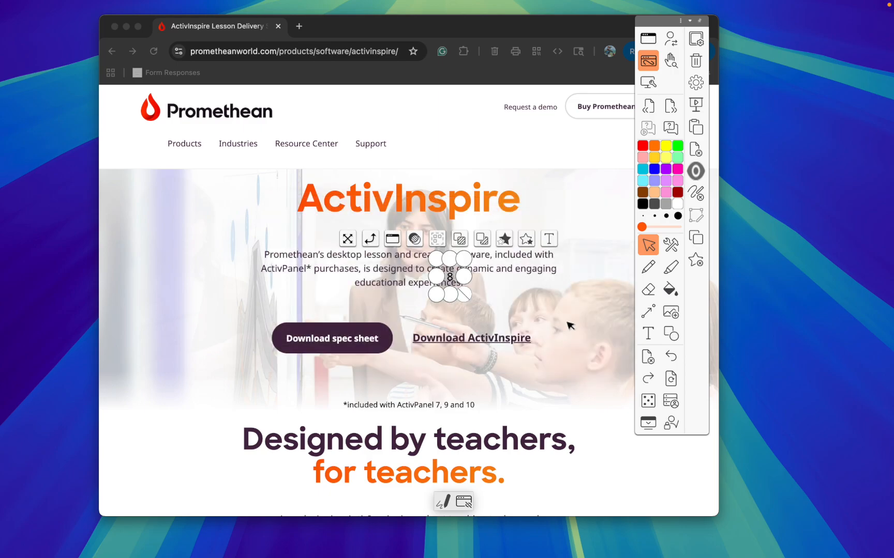
{"action": "key", "text": "Delete"}
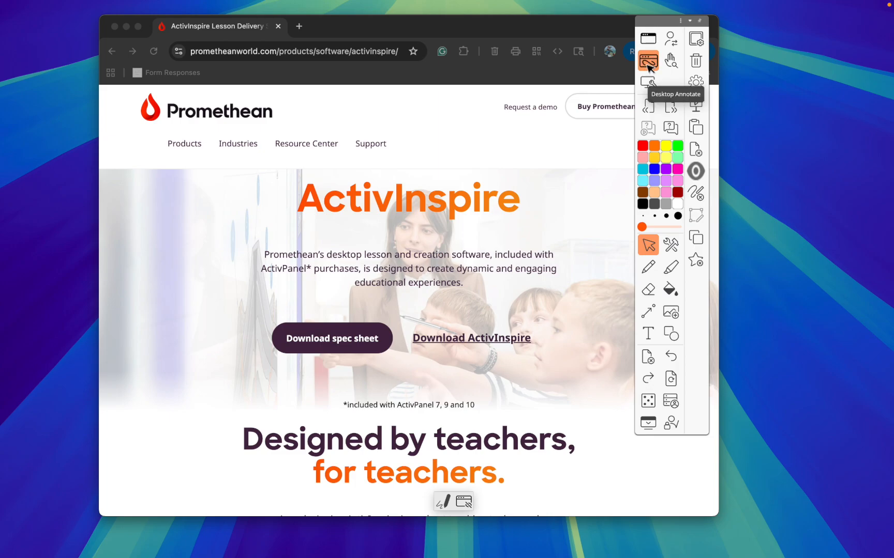
Leave desktop annotation for the home page and reopen the Desktop Flipchart.
{"action": "left_click", "coordinate": [647, 63]}
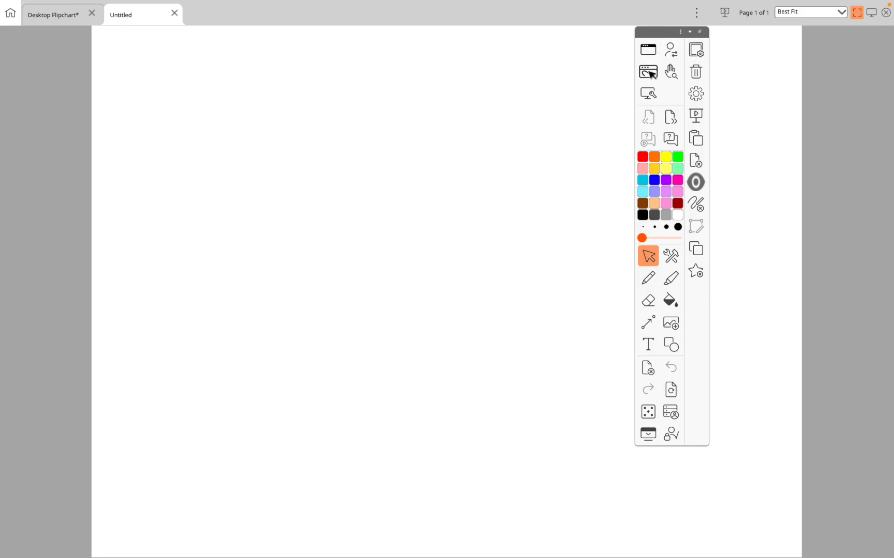
{"action": "left_click_drag", "start_coordinate": [657, 33], "coordinate": [792, 49]}
{"action": "left_click", "coordinate": [4, 14]}
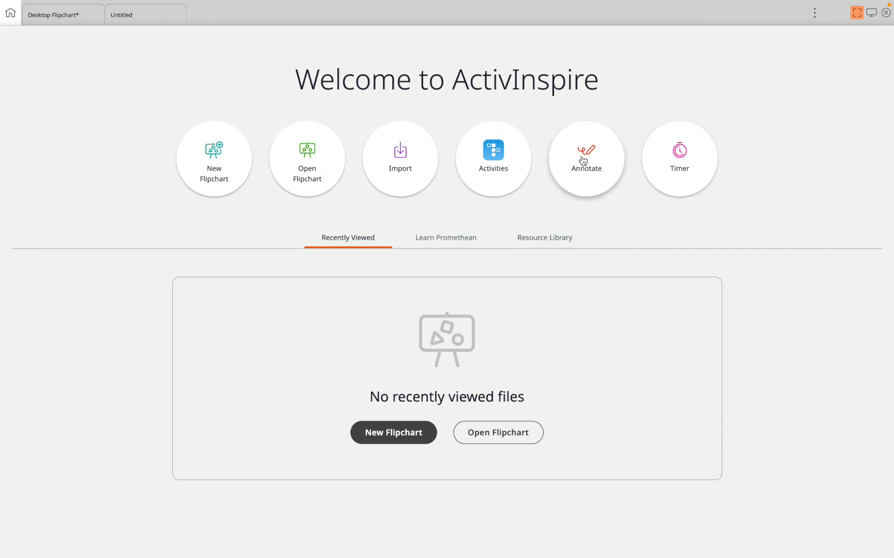
{"action": "left_click", "coordinate": [75, 22]}
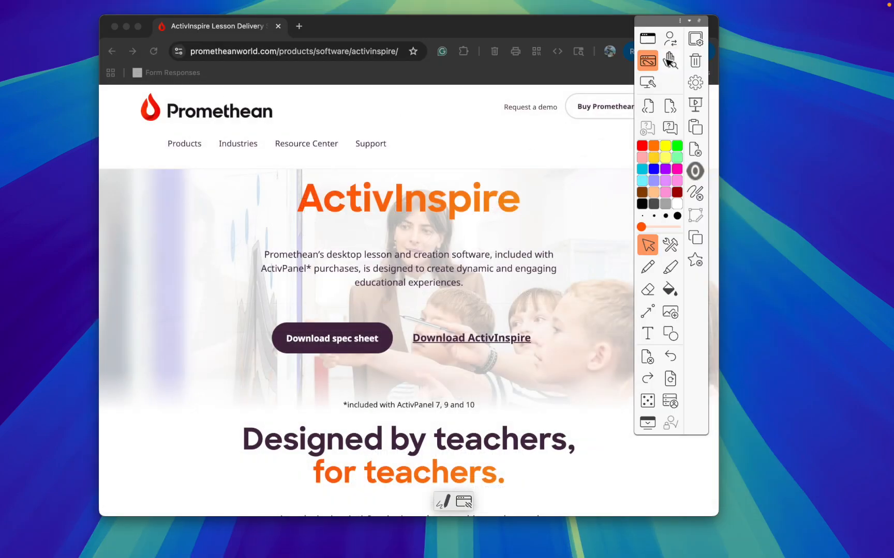
Return from desktop annotation to the Untitled flipchart and move the main toolbox over to the page's outer edge.
{"action": "left_click", "coordinate": [649, 61]}
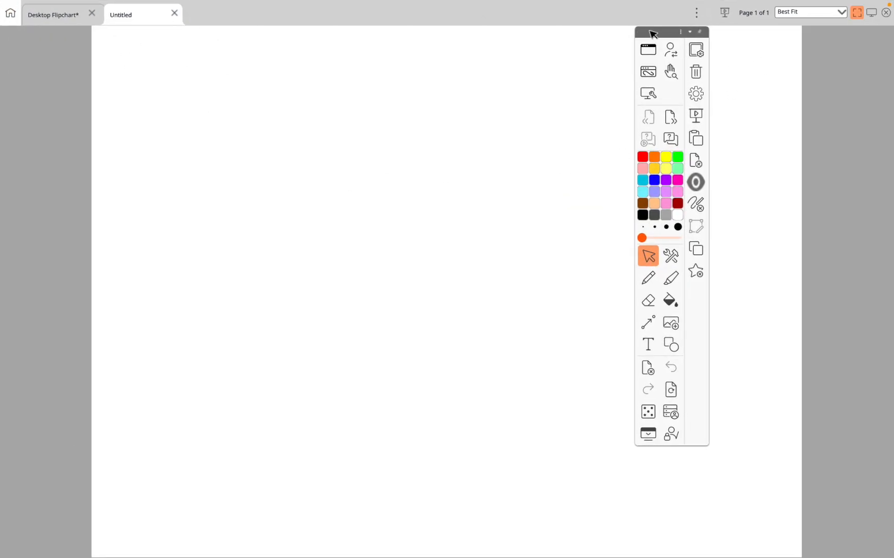
{"action": "left_click_drag", "start_coordinate": [653, 33], "coordinate": [810, 49]}
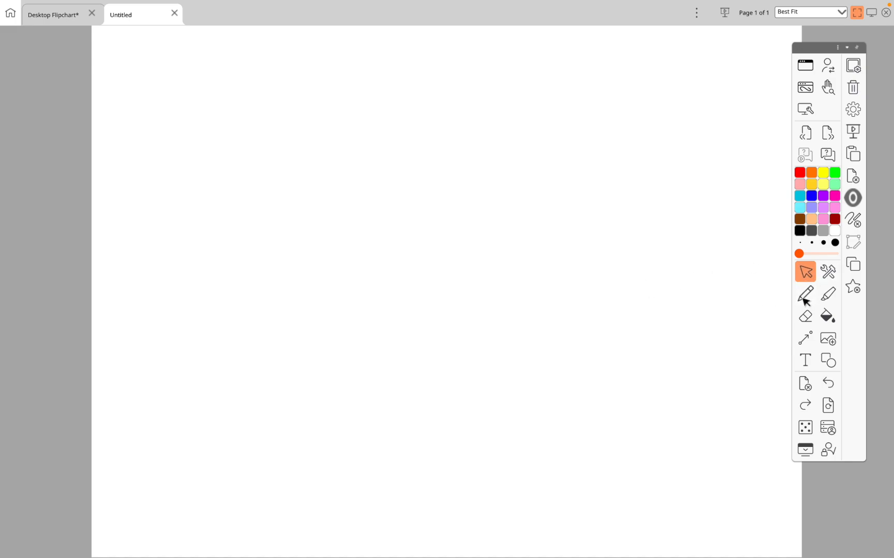
Scribble overlapping black loops on the page with the Pen tool and clear them by resetting the page.
{"action": "left_click", "coordinate": [804, 296]}
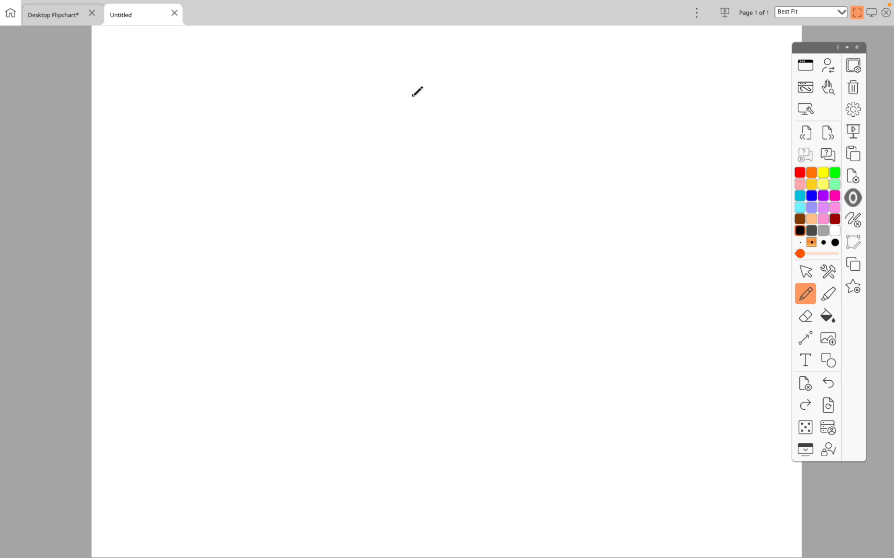
{"action": "mouse_move", "coordinate": [401, 116]}
{"action": "left_mouse_down"}
{"action": "mouse_move", "coordinate": [397, 264]}
{"action": "mouse_move", "coordinate": [365, 195]}
{"action": "mouse_move", "coordinate": [463, 113]}
{"action": "mouse_move", "coordinate": [468, 183]}
{"action": "mouse_move", "coordinate": [269, 242]}
{"action": "mouse_move", "coordinate": [337, 199]}
{"action": "mouse_move", "coordinate": [340, 210]}
{"action": "mouse_move", "coordinate": [505, 237]}
{"action": "mouse_move", "coordinate": [319, 302]}
{"action": "mouse_move", "coordinate": [541, 138]}
{"action": "mouse_move", "coordinate": [551, 317]}
{"action": "mouse_move", "coordinate": [535, 325]}
{"action": "left_mouse_up"}
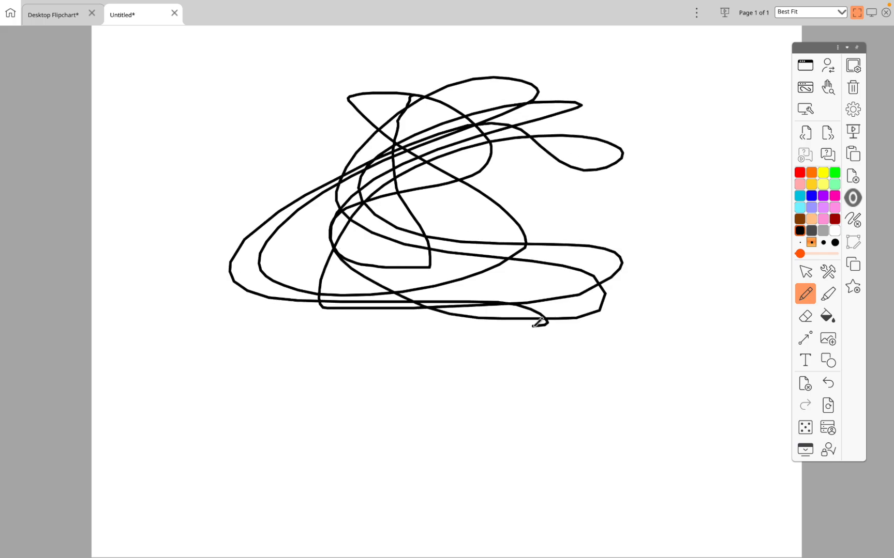
{"action": "type", "text": "z"}
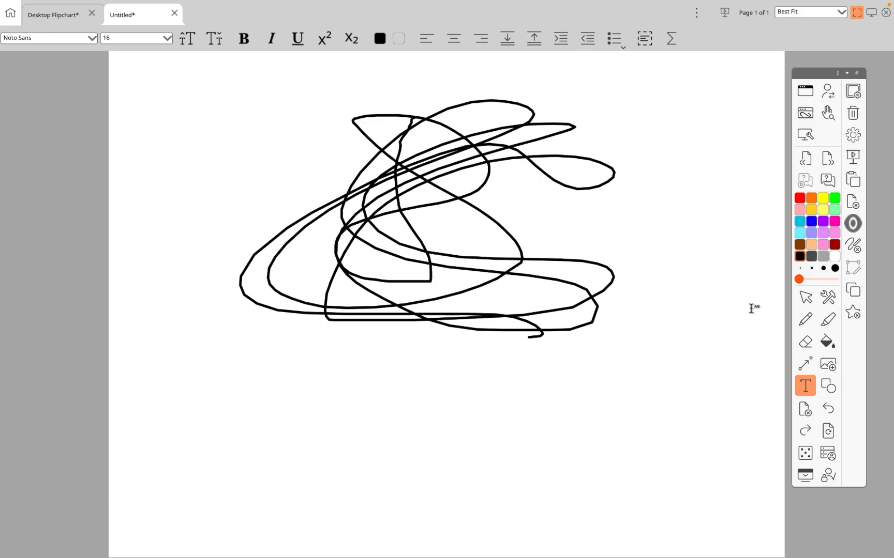
{"action": "left_click", "coordinate": [805, 298]}
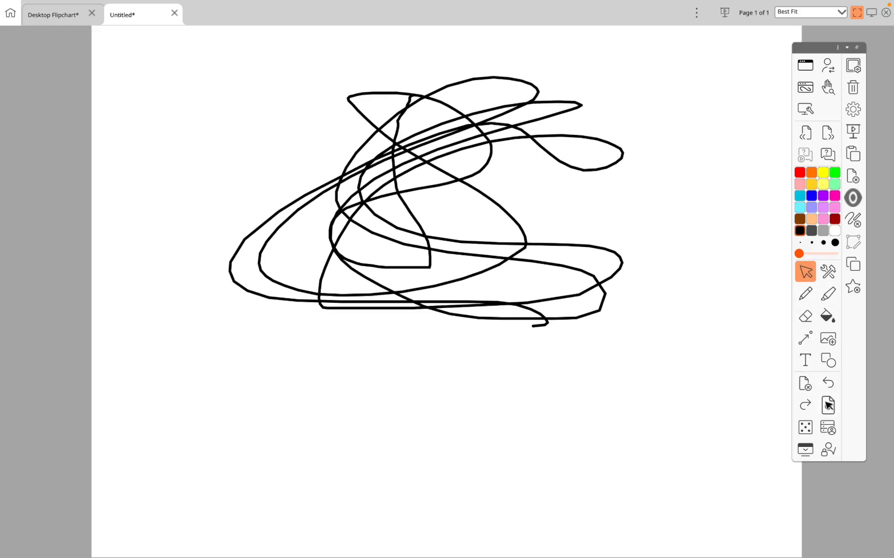
{"action": "left_click", "coordinate": [828, 406]}
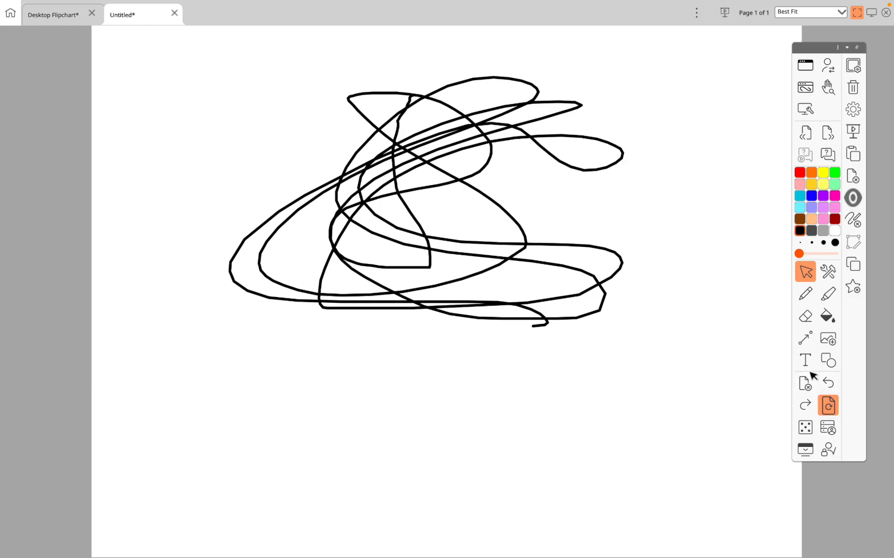
Draw three horizontal Highlighter lines one below another in yellow, green and black.
{"action": "left_click", "coordinate": [828, 294]}
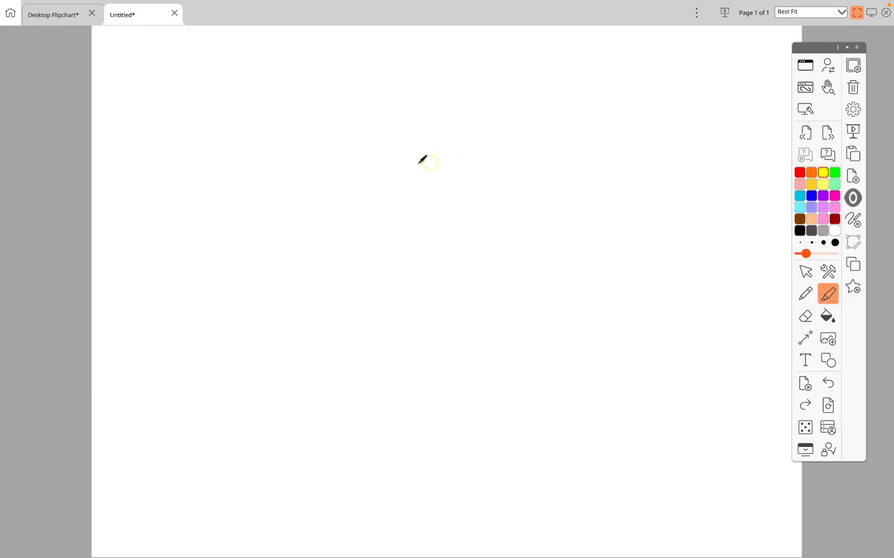
{"action": "left_click_drag", "start_coordinate": [298, 184], "coordinate": [572, 183]}
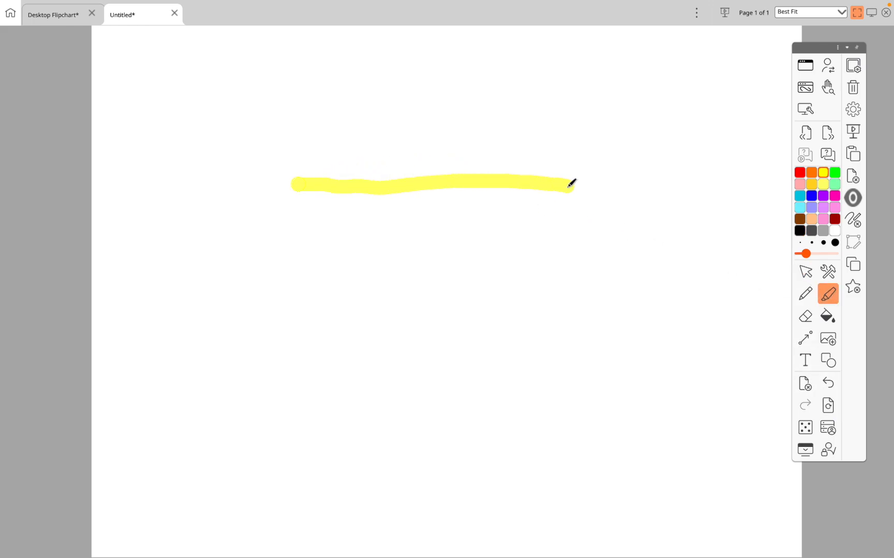
{"action": "left_click", "coordinate": [834, 172]}
{"action": "left_click_drag", "start_coordinate": [319, 261], "coordinate": [585, 262]}
{"action": "left_click", "coordinate": [800, 230]}
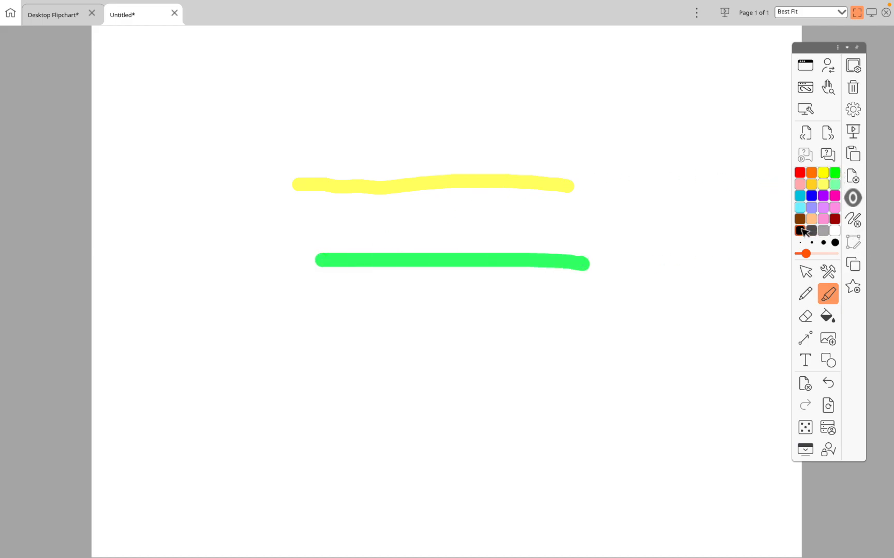
{"action": "left_click_drag", "start_coordinate": [292, 359], "coordinate": [623, 359]}
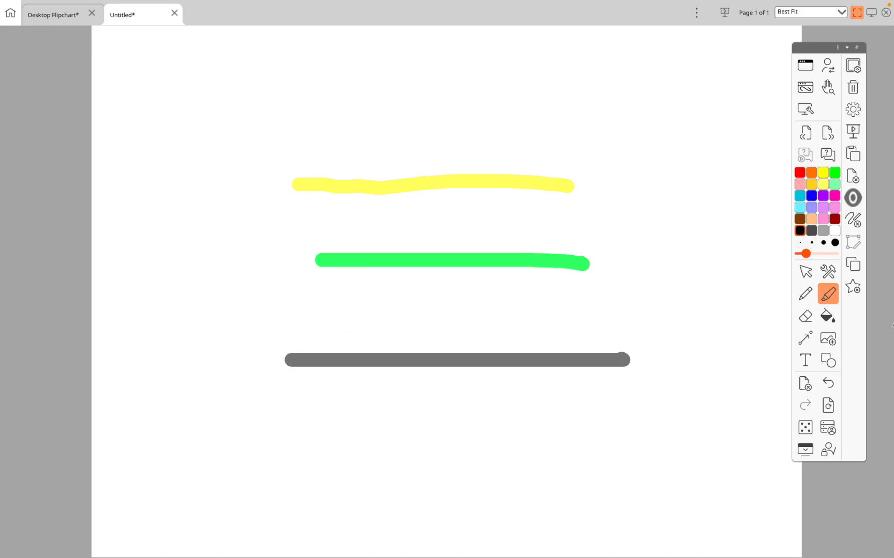
Switch to the Pen tool and undo the three highlighter lines.
{"action": "left_click", "coordinate": [805, 293]}
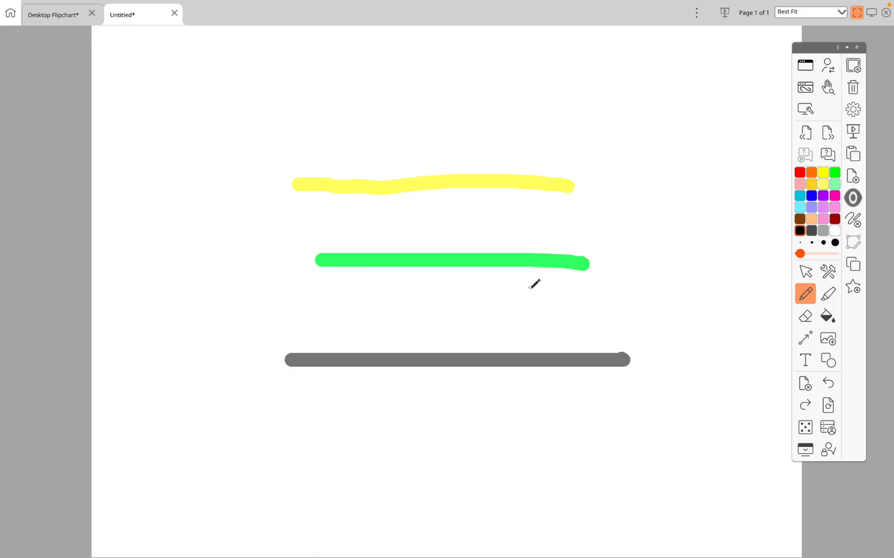
{"action": "key", "text": "ctrl+z"}
{"action": "key", "text": "ctrl+z"}
{"action": "key", "text": "ctrl+z"}
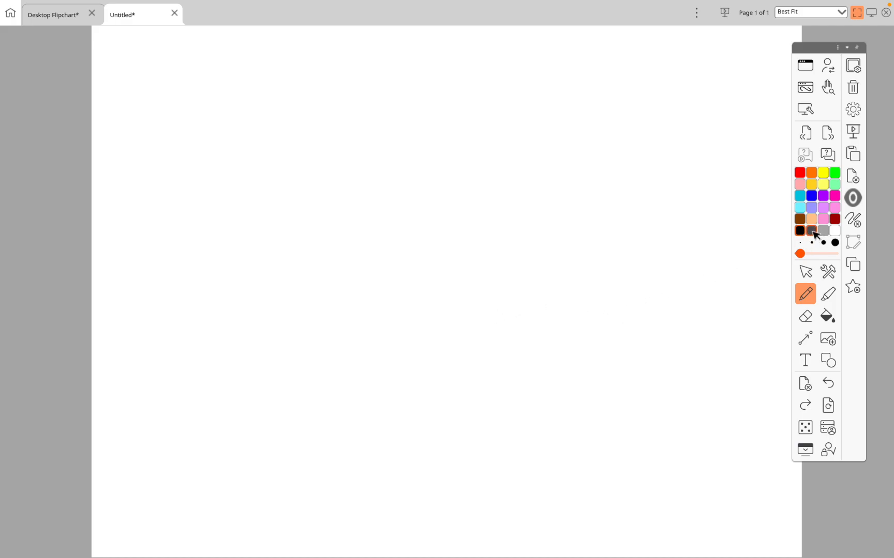
Draw a dark grey Pen line plus black and dark grey Highlighter lines for comparison, undoing all of them.
{"action": "left_click_drag", "start_coordinate": [400, 275], "coordinate": [718, 269]}
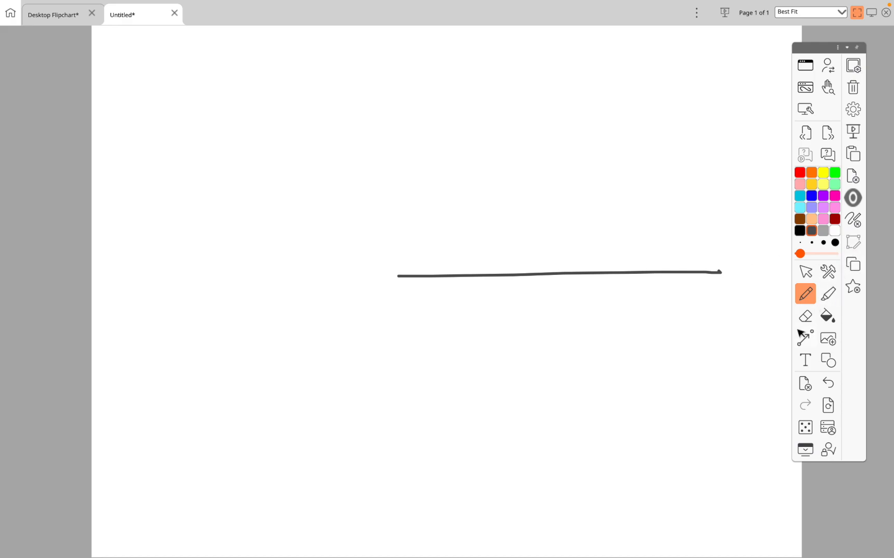
{"action": "key", "text": "ctrl+z"}
{"action": "left_click", "coordinate": [827, 294]}
{"action": "left_click_drag", "start_coordinate": [519, 295], "coordinate": [672, 292]}
{"action": "left_click", "coordinate": [812, 231]}
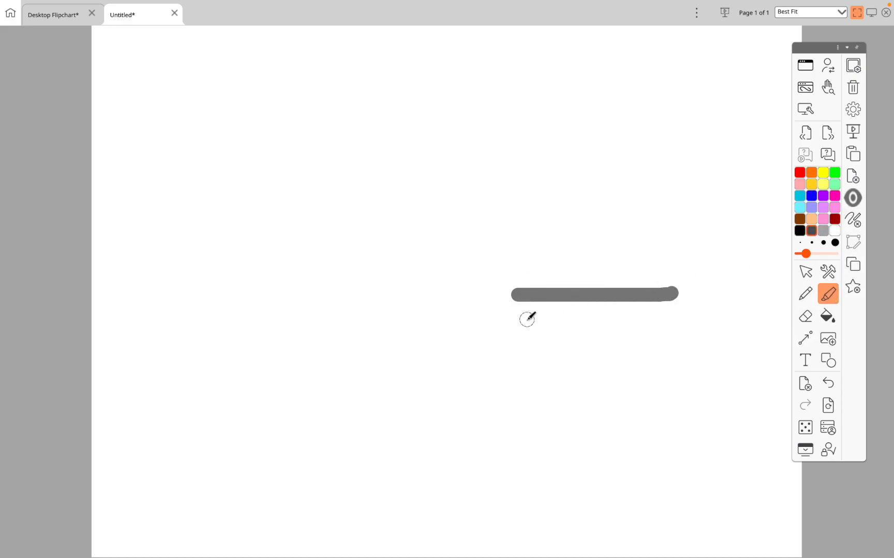
{"action": "left_click_drag", "start_coordinate": [526, 320], "coordinate": [680, 321]}
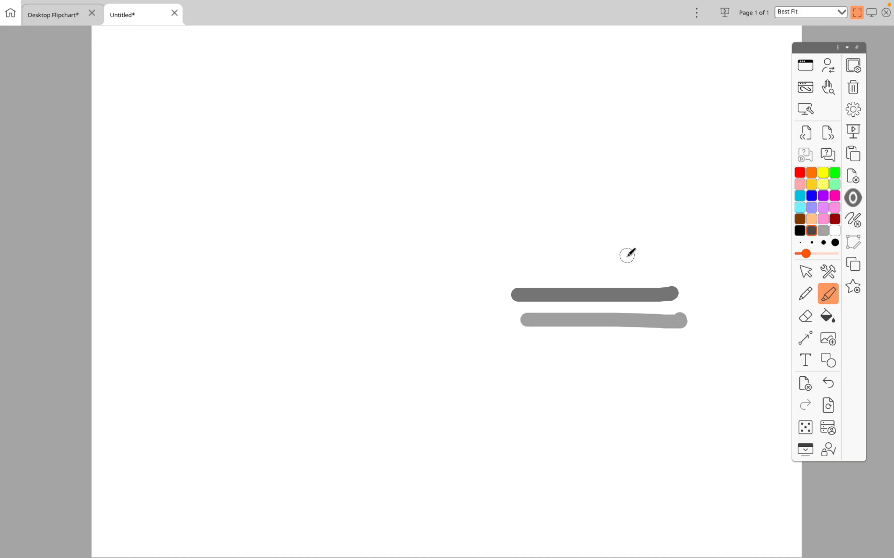
{"action": "key", "text": "ctrl+z"}
{"action": "key", "text": "ctrl+z"}
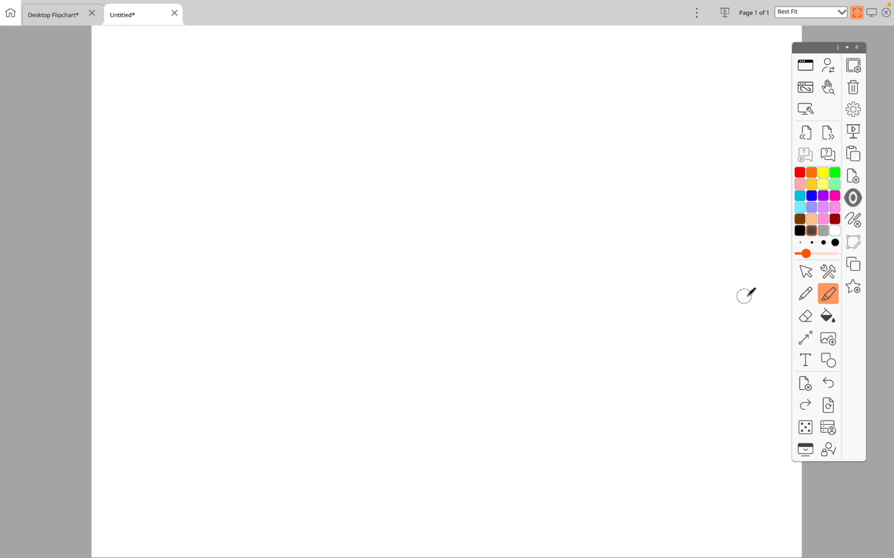
Launch Desktop Tools and return from its floating wheel to the flipchart.
{"action": "left_click", "coordinate": [832, 274]}
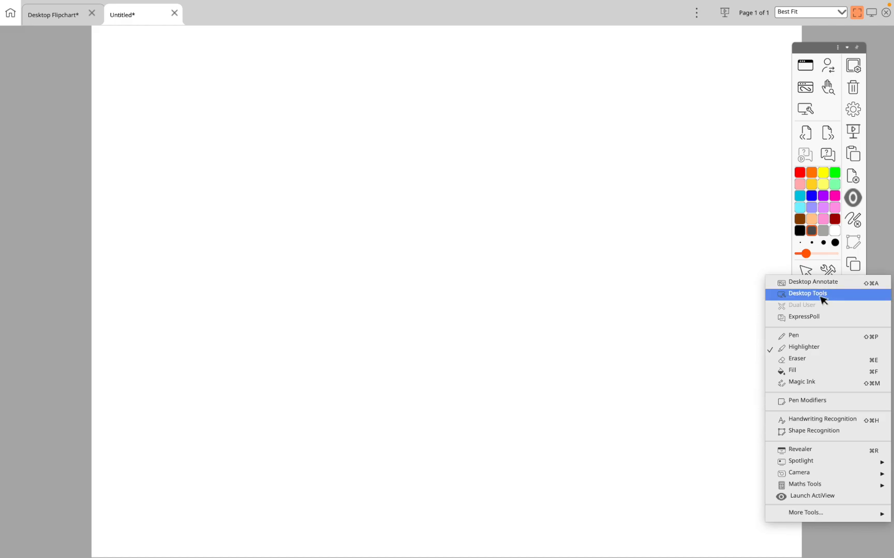
{"action": "left_click", "coordinate": [822, 300]}
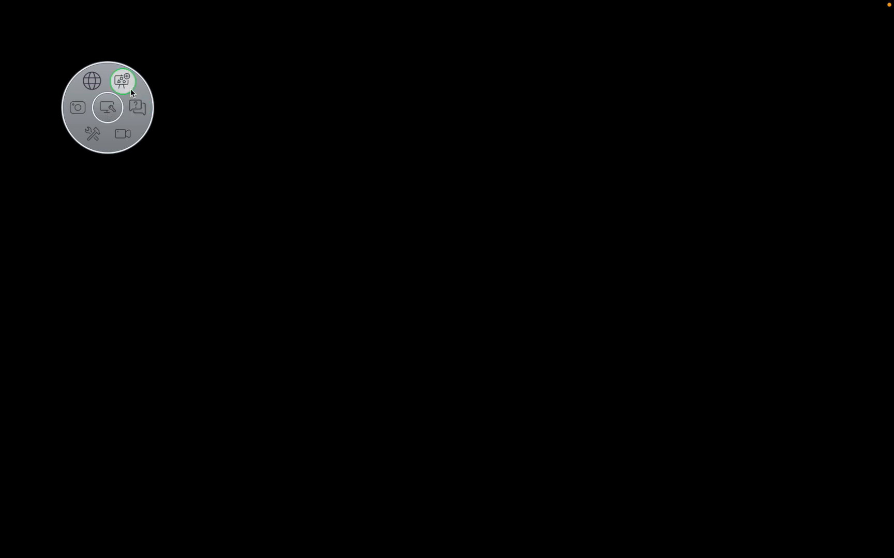
{"action": "left_click", "coordinate": [130, 83]}
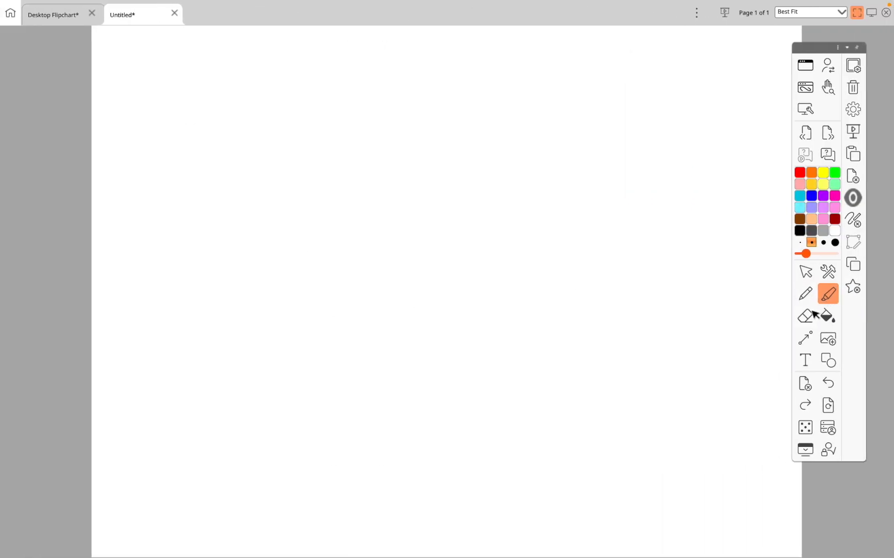
Draw large dark grey freehand loops with the Pen and rub out parts of them with the Eraser.
{"action": "left_click", "coordinate": [809, 319]}
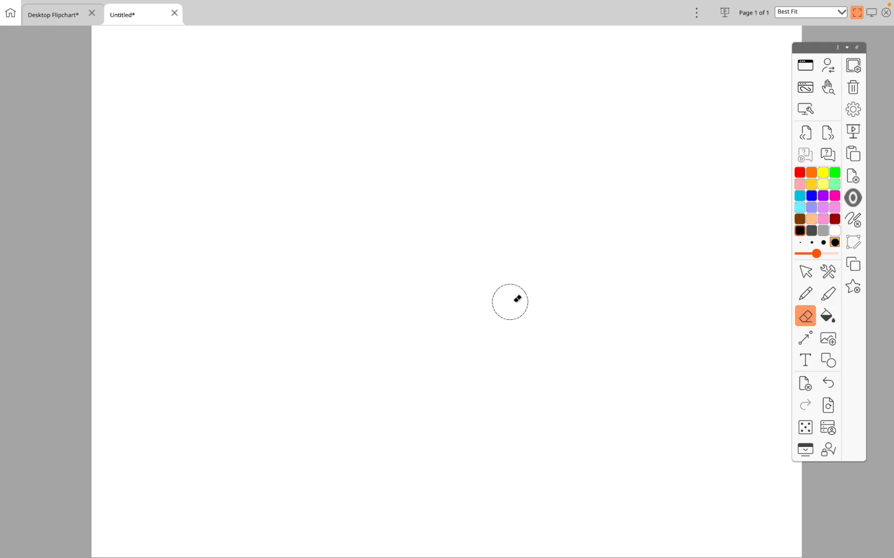
{"action": "left_click", "coordinate": [806, 293]}
{"action": "mouse_move", "coordinate": [339, 132]}
{"action": "left_mouse_down"}
{"action": "mouse_move", "coordinate": [504, 242]}
{"action": "mouse_move", "coordinate": [574, 118]}
{"action": "left_mouse_up"}
{"action": "mouse_move", "coordinate": [472, 99]}
{"action": "left_mouse_down"}
{"action": "mouse_move", "coordinate": [345, 380]}
{"action": "mouse_move", "coordinate": [728, 333]}
{"action": "left_mouse_up"}
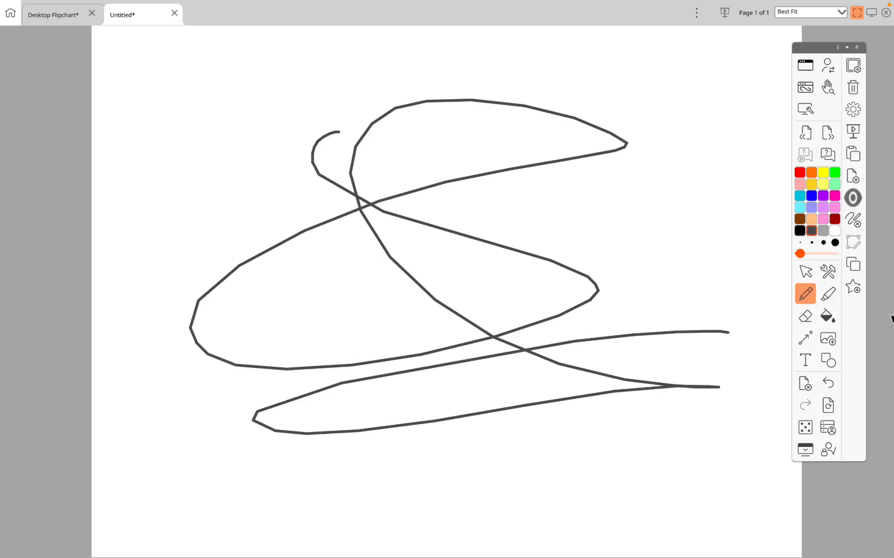
{"action": "left_click", "coordinate": [806, 316]}
{"action": "mouse_move", "coordinate": [724, 410]}
{"action": "left_mouse_down"}
{"action": "mouse_move", "coordinate": [724, 399]}
{"action": "mouse_move", "coordinate": [431, 423]}
{"action": "mouse_move", "coordinate": [337, 393]}
{"action": "mouse_move", "coordinate": [397, 370]}
{"action": "left_mouse_up"}
{"action": "mouse_move", "coordinate": [420, 415]}
{"action": "left_mouse_down"}
{"action": "mouse_move", "coordinate": [347, 397]}
{"action": "mouse_move", "coordinate": [624, 257]}
{"action": "mouse_move", "coordinate": [658, 295]}
{"action": "left_mouse_up"}
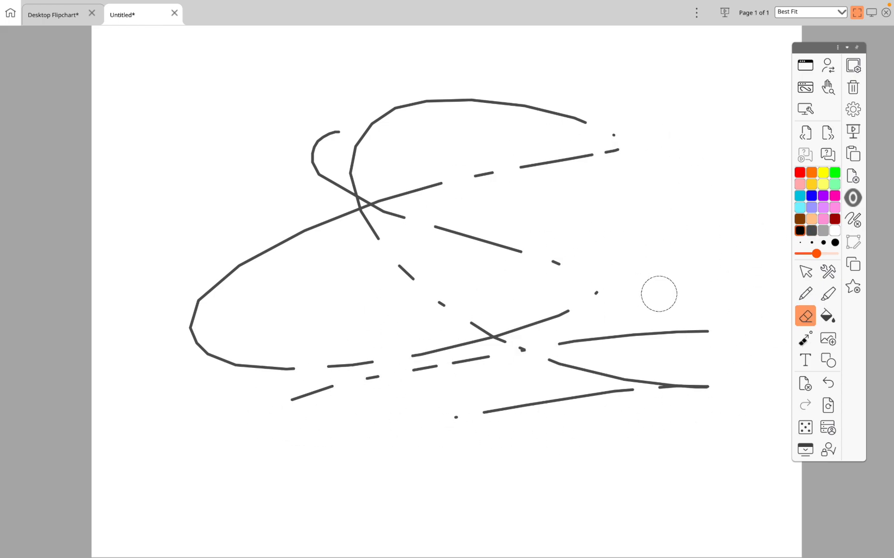
Clear the page, and undo the clearing, the erasing and the pen loops.
{"action": "left_click", "coordinate": [804, 383]}
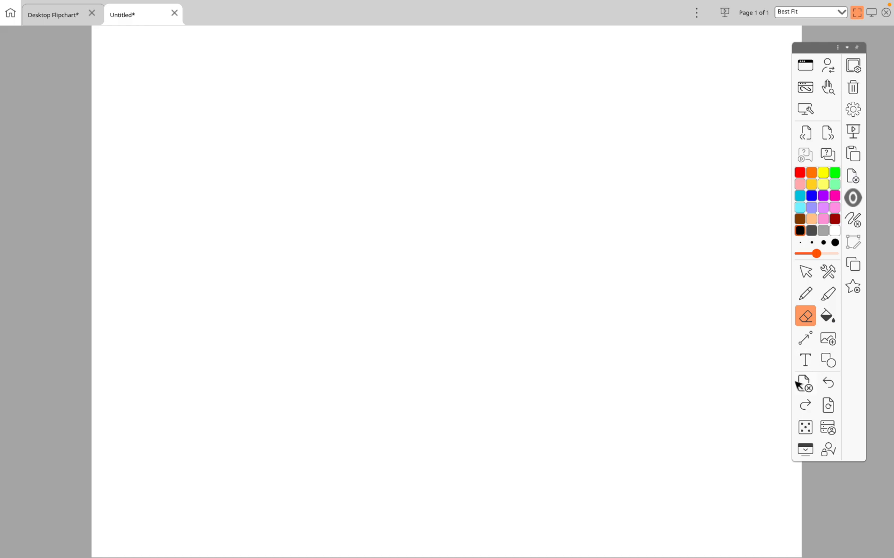
{"action": "left_click", "coordinate": [828, 384]}
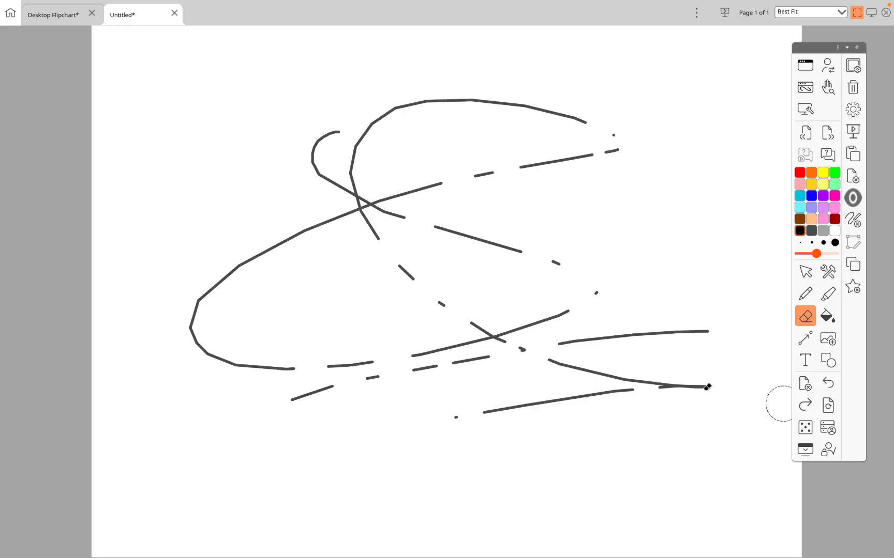
{"action": "key", "text": "super+z"}
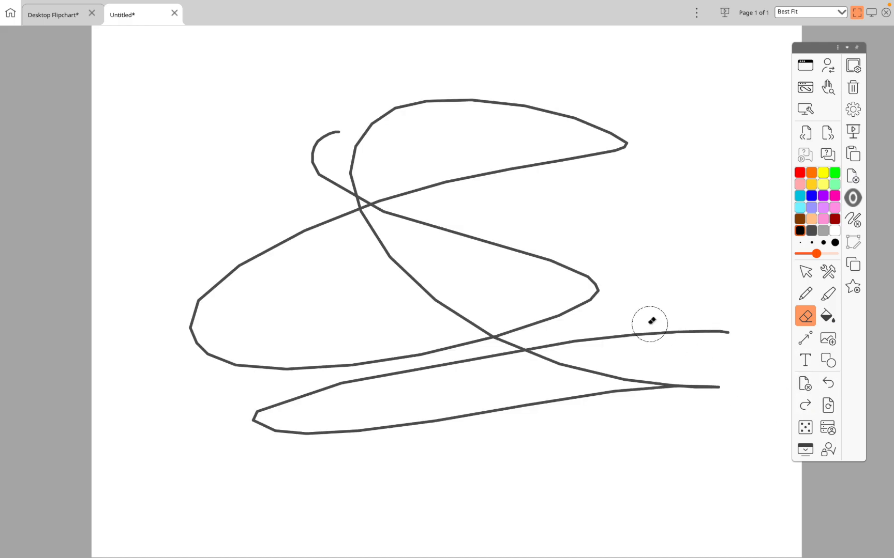
{"action": "key", "text": "super+z"}
Draw a black right-angled connector in the upper middle of the page, running across and down.
{"action": "left_click", "coordinate": [805, 271]}
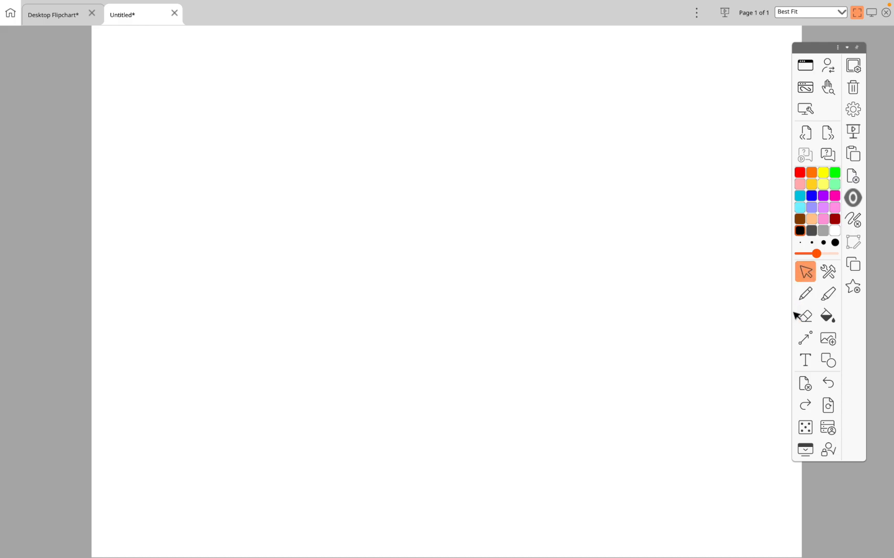
{"action": "left_click", "coordinate": [805, 338]}
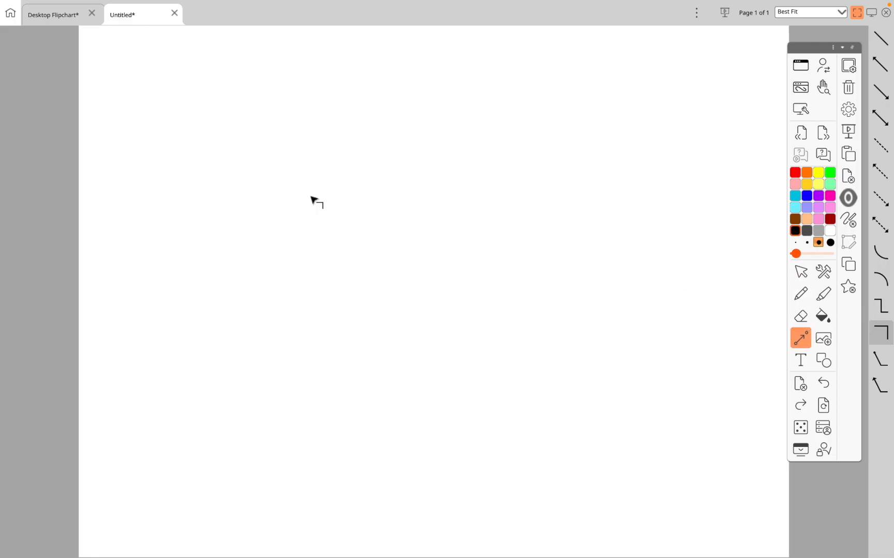
{"action": "left_click_drag", "start_coordinate": [304, 184], "coordinate": [512, 270]}
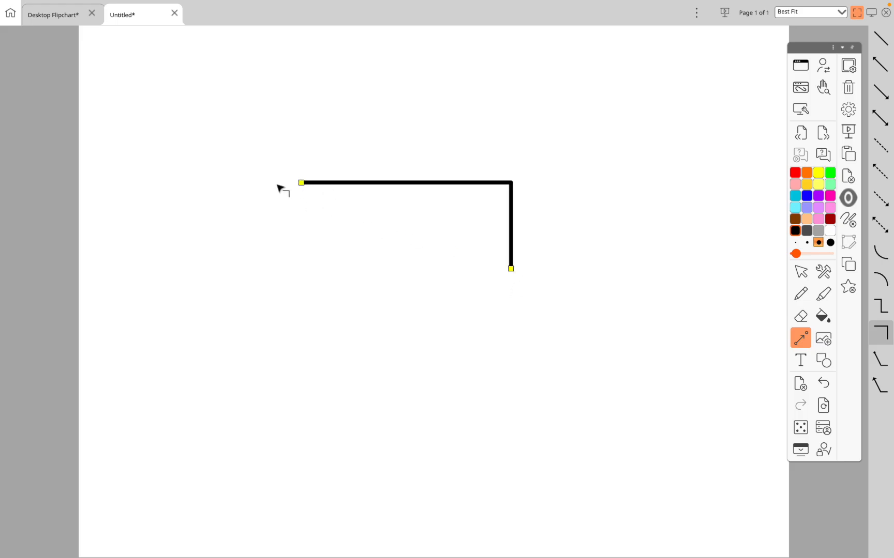
Draw a second black right-angled connector just outside the first one, and undo both connectors.
{"action": "left_click_drag", "start_coordinate": [277, 185], "coordinate": [520, 278]}
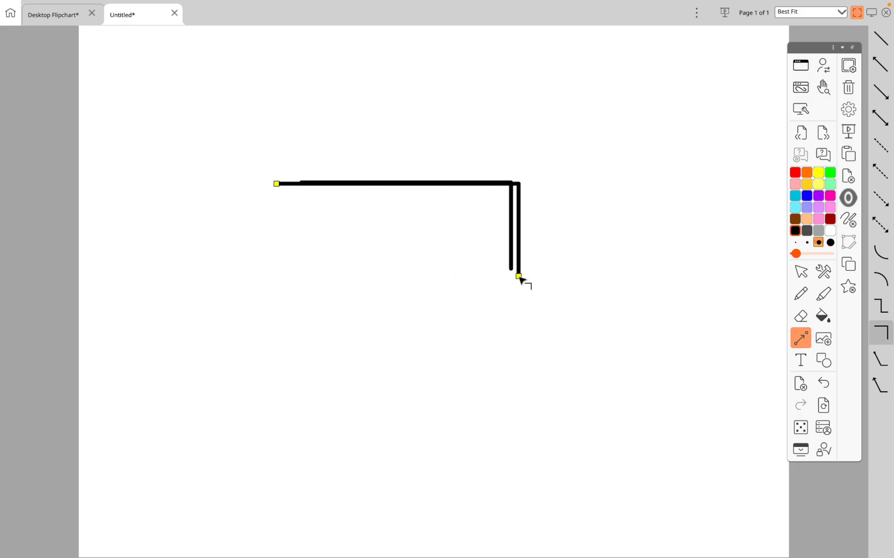
{"action": "key", "text": "ctrl+z"}
{"action": "key", "text": "ctrl+z"}
Draw short black straight connectors joined at an end in the upper middle of the page, and undo them.
{"action": "left_click", "coordinate": [884, 45]}
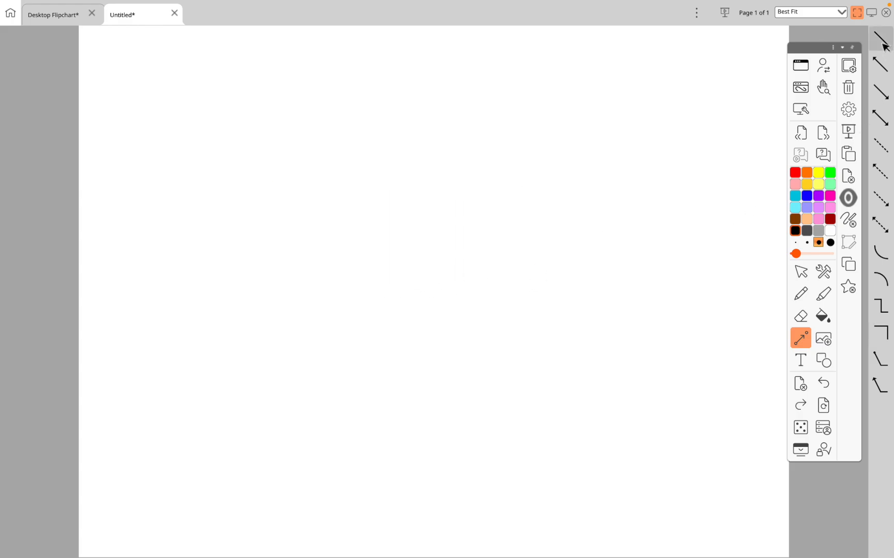
{"action": "mouse_move", "coordinate": [304, 169]}
{"action": "left_mouse_down"}
{"action": "mouse_move", "coordinate": [655, 197]}
{"action": "mouse_move", "coordinate": [631, 352]}
{"action": "mouse_move", "coordinate": [317, 224]}
{"action": "mouse_move", "coordinate": [453, 233]}
{"action": "mouse_move", "coordinate": [421, 211]}
{"action": "mouse_move", "coordinate": [373, 198]}
{"action": "mouse_move", "coordinate": [346, 238]}
{"action": "left_mouse_up"}
{"action": "key", "text": "ctrl+z"}
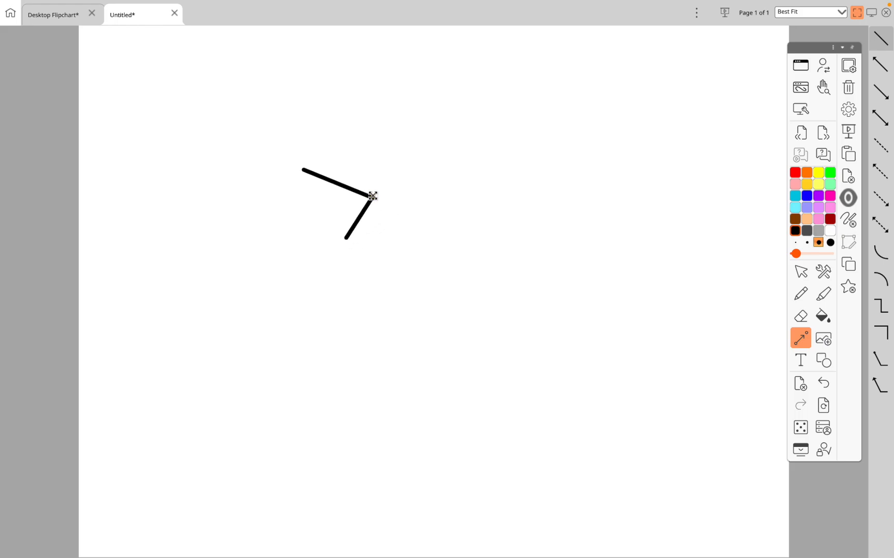
{"action": "left_click_drag", "start_coordinate": [373, 196], "coordinate": [373, 198]}
{"action": "key", "text": "ctrl+z"}
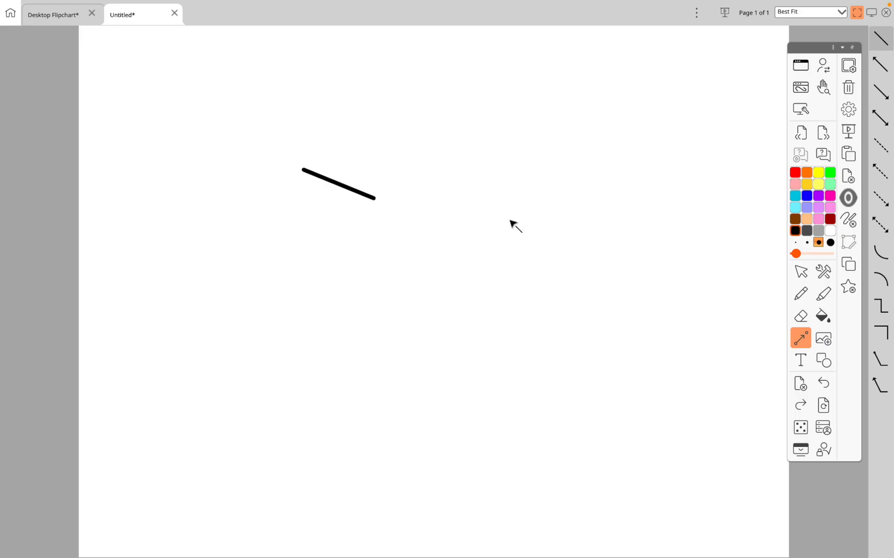
{"action": "key", "text": "ctrl+z"}
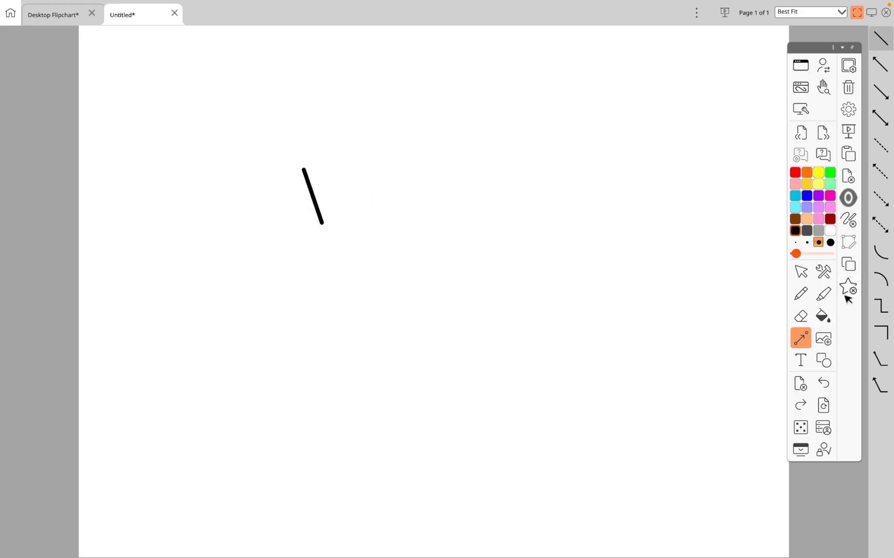
{"action": "key", "text": "ctrl+z"}
Draw a black curved connector running down across the middle of the page, and undo it.
{"action": "left_click", "coordinate": [879, 276]}
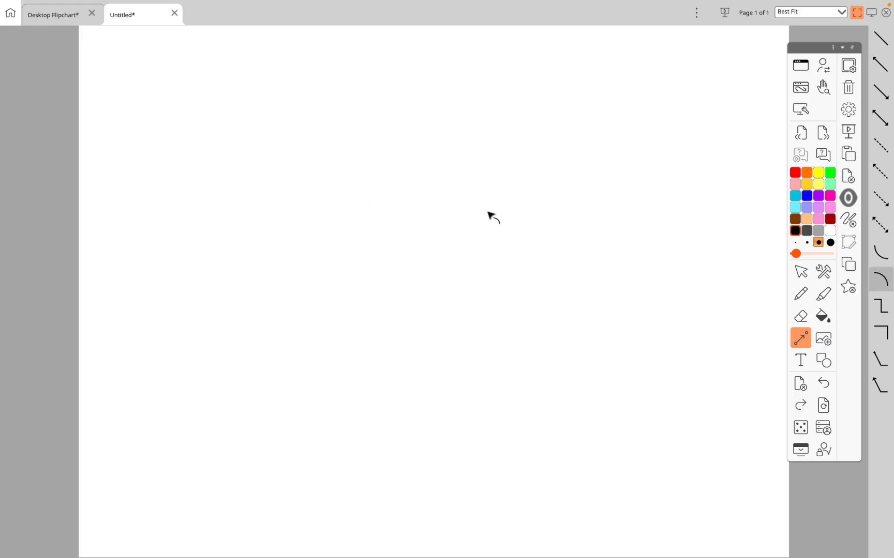
{"action": "mouse_move", "coordinate": [487, 211]}
{"action": "left_mouse_down"}
{"action": "mouse_move", "coordinate": [589, 266]}
{"action": "mouse_move", "coordinate": [584, 330]}
{"action": "mouse_move", "coordinate": [475, 330]}
{"action": "mouse_move", "coordinate": [421, 305]}
{"action": "mouse_move", "coordinate": [393, 278]}
{"action": "mouse_move", "coordinate": [484, 331]}
{"action": "mouse_move", "coordinate": [563, 325]}
{"action": "left_mouse_up"}
{"action": "key", "text": "ctrl+z"}
{"action": "key", "text": "ctrl+z"}
Draw a wide block arrow across the middle of the page with the Shape tool, and undo it.
{"action": "left_click", "coordinate": [823, 360]}
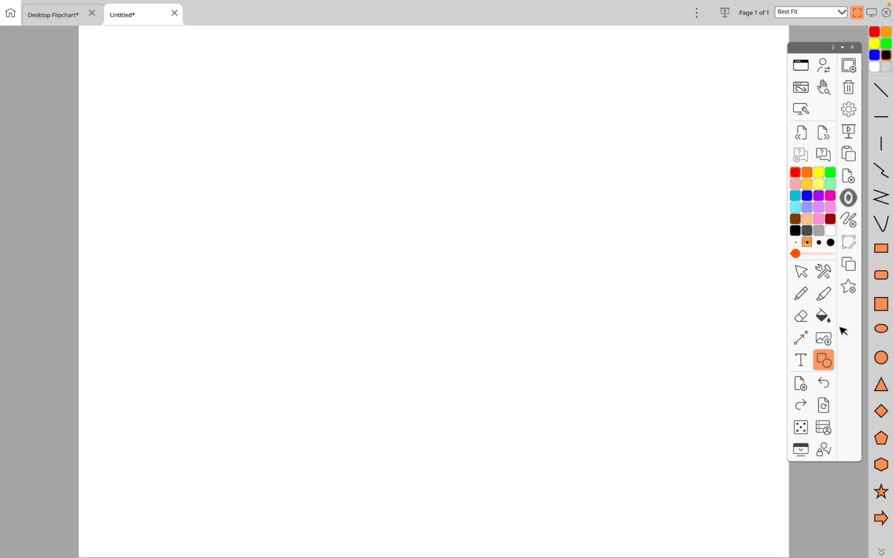
{"action": "left_click", "coordinate": [881, 554]}
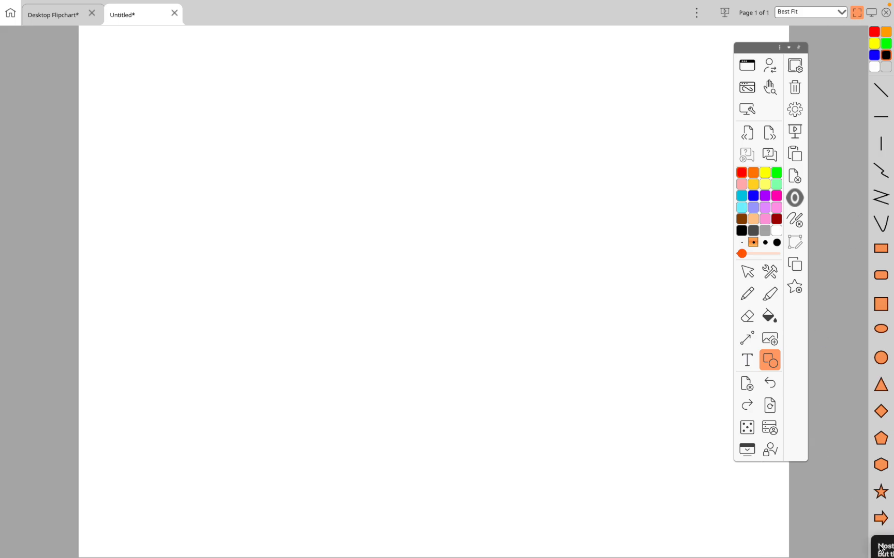
{"action": "left_click", "coordinate": [880, 517]}
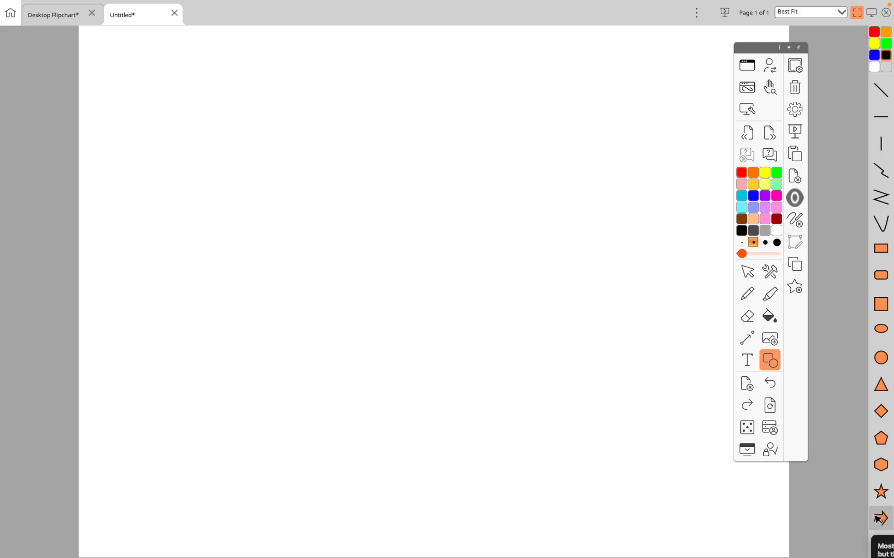
{"action": "left_click_drag", "start_coordinate": [283, 235], "coordinate": [598, 347]}
{"action": "key", "text": "ctrl+z"}
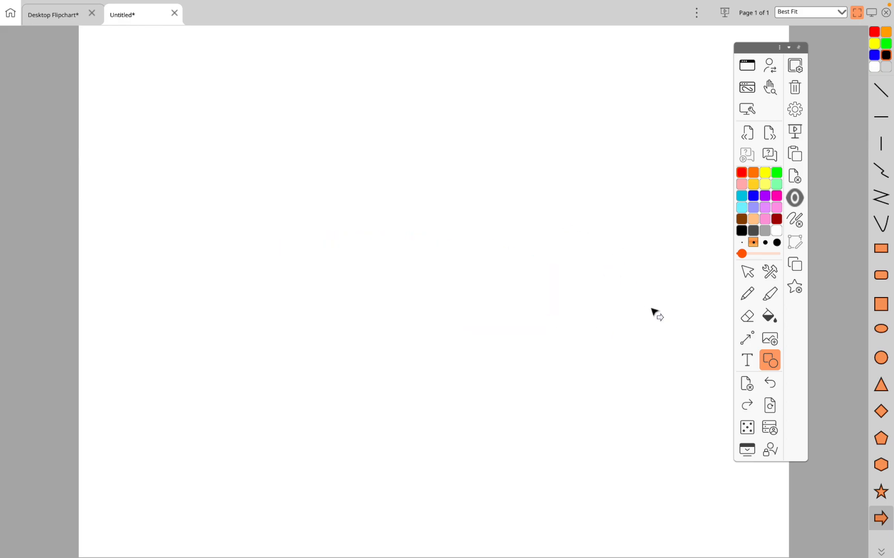
Show the Dice Roller with two dice and close it again.
{"action": "left_click", "coordinate": [746, 427]}
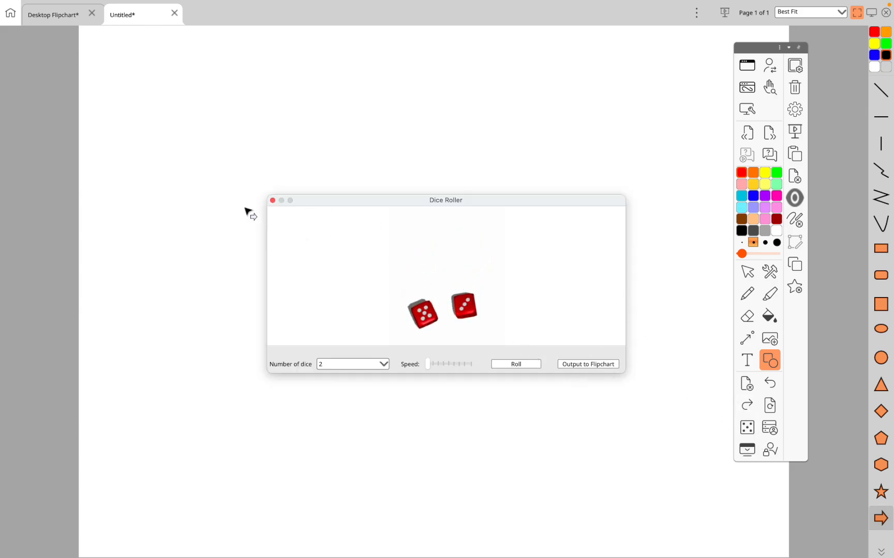
{"action": "left_click", "coordinate": [273, 200]}
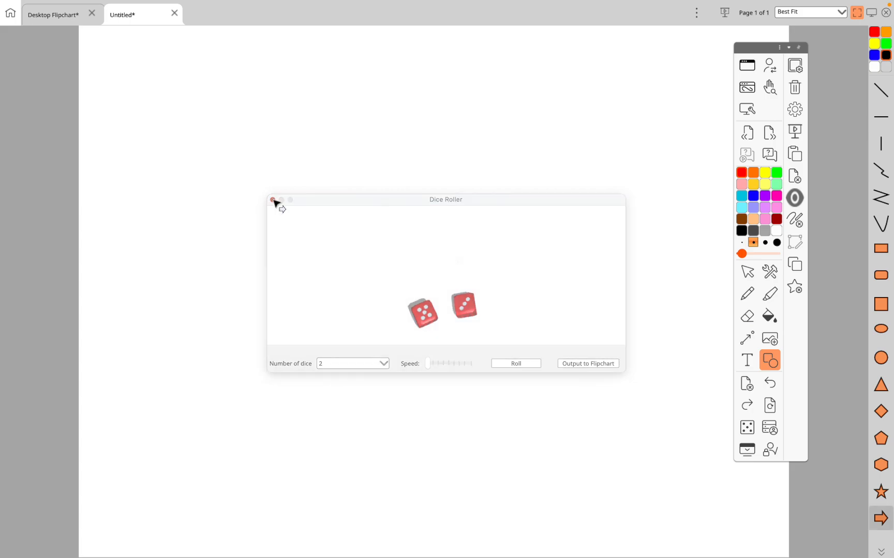
Cover the page with the Revealer, slide it to uncover about the upper third, and turn it off.
{"action": "left_click", "coordinate": [747, 450]}
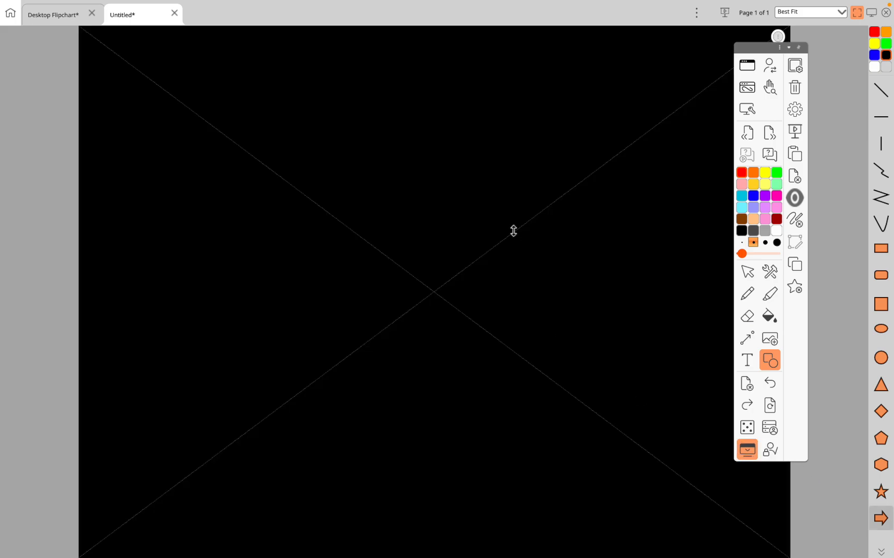
{"action": "left_click_drag", "start_coordinate": [512, 231], "coordinate": [521, 415]}
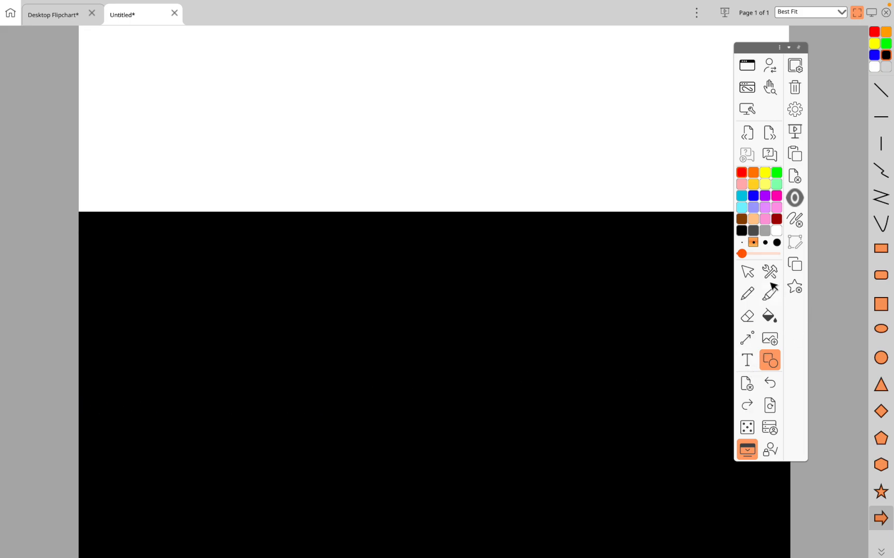
{"action": "left_click", "coordinate": [747, 271]}
{"action": "left_click_drag", "start_coordinate": [348, 415], "coordinate": [434, 423]}
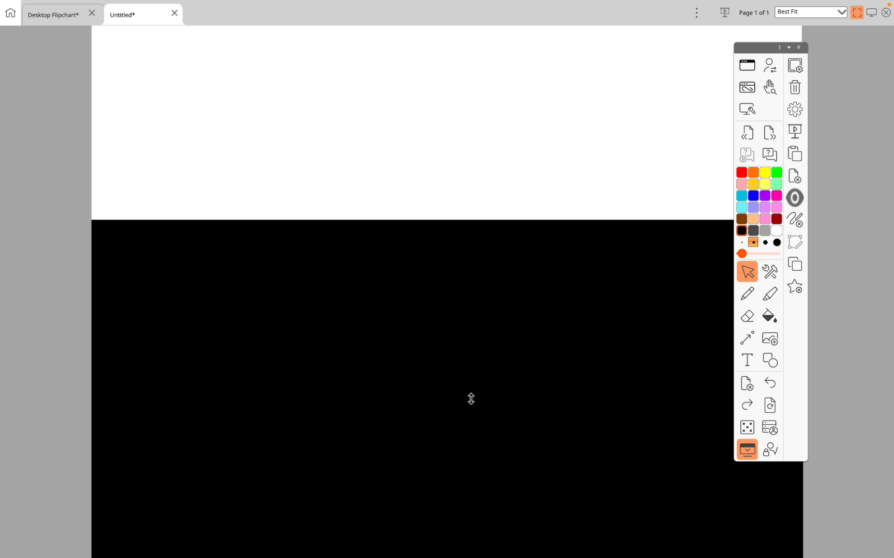
{"action": "left_click_drag", "start_coordinate": [595, 400], "coordinate": [489, 357]}
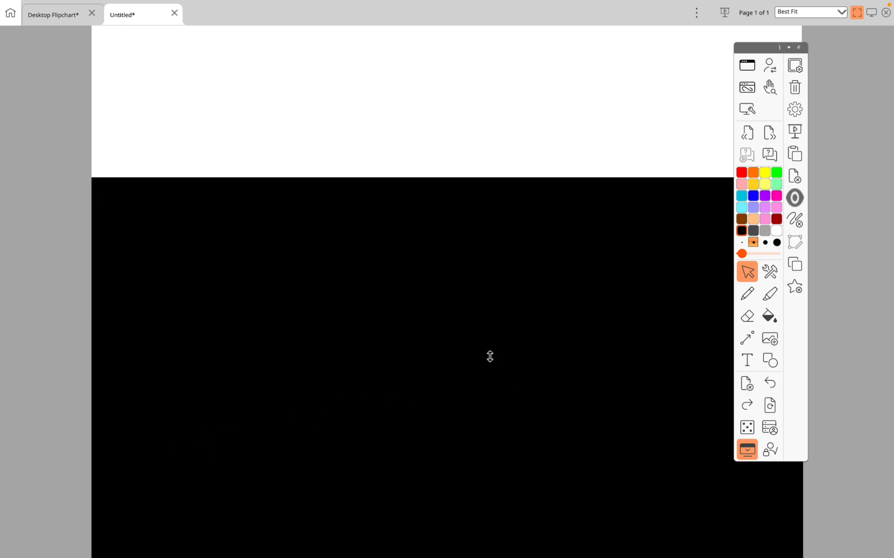
{"action": "left_click", "coordinate": [610, 371]}
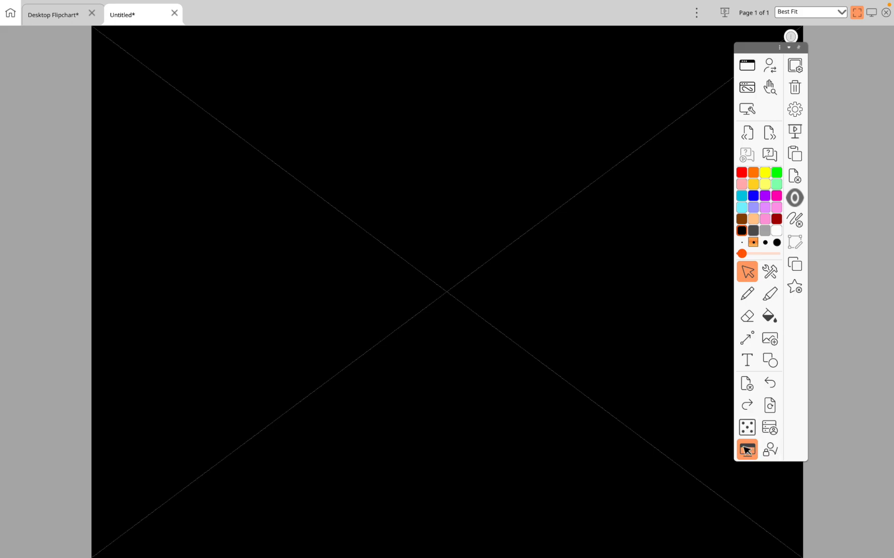
{"action": "left_click", "coordinate": [746, 449]}
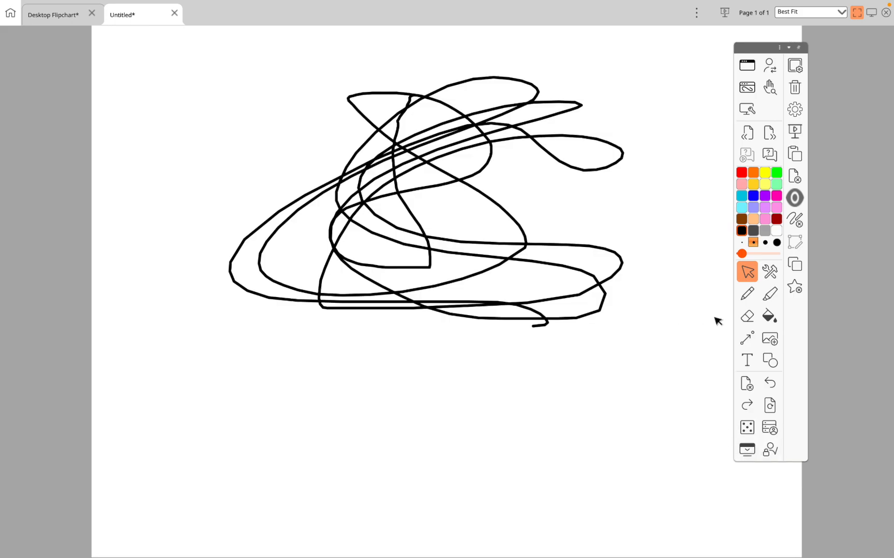
Select the black freehand loops on the page and deselect them.
{"action": "mouse_move", "coordinate": [541, 355]}
{"action": "left_mouse_down"}
{"action": "mouse_move", "coordinate": [578, 186]}
{"action": "mouse_move", "coordinate": [425, 194]}
{"action": "left_mouse_up"}
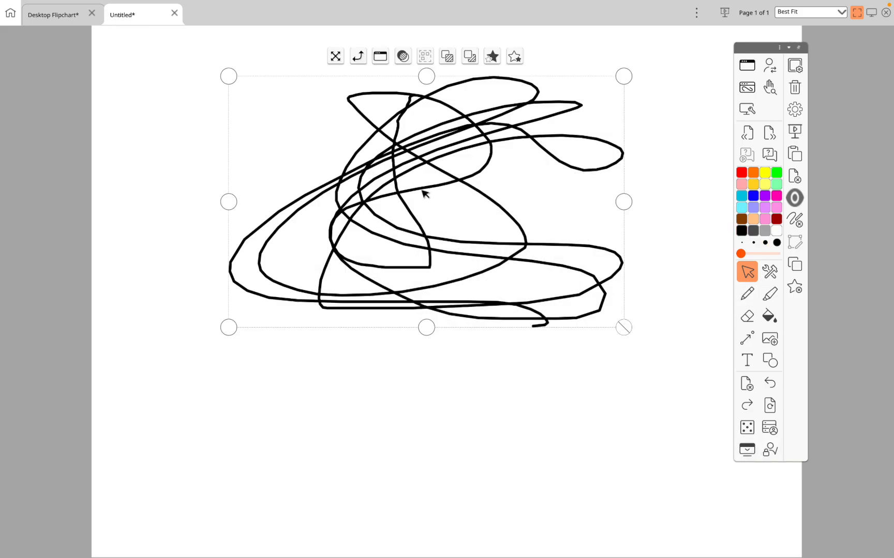
{"action": "left_click", "coordinate": [529, 376]}
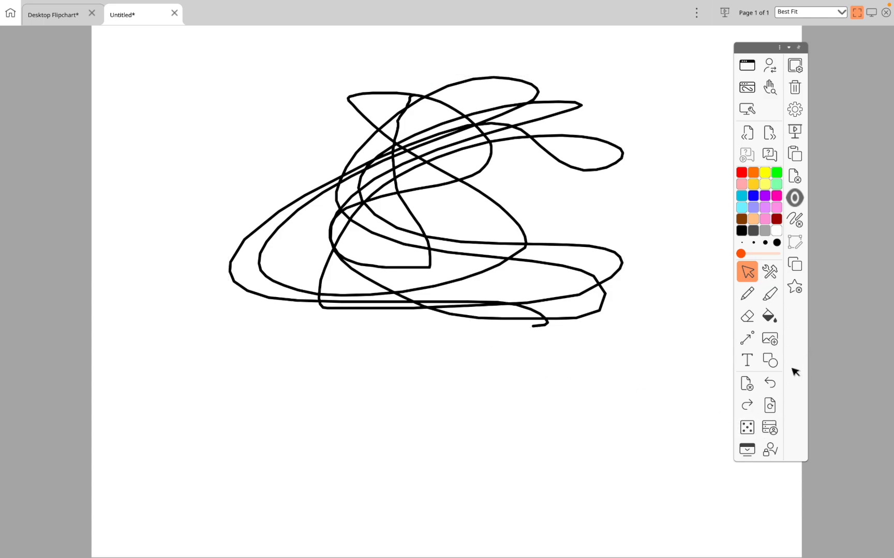
Turn on Teacher Lock by entering the lock password, and turn it off again with the same password.
{"action": "left_click", "coordinate": [770, 450]}
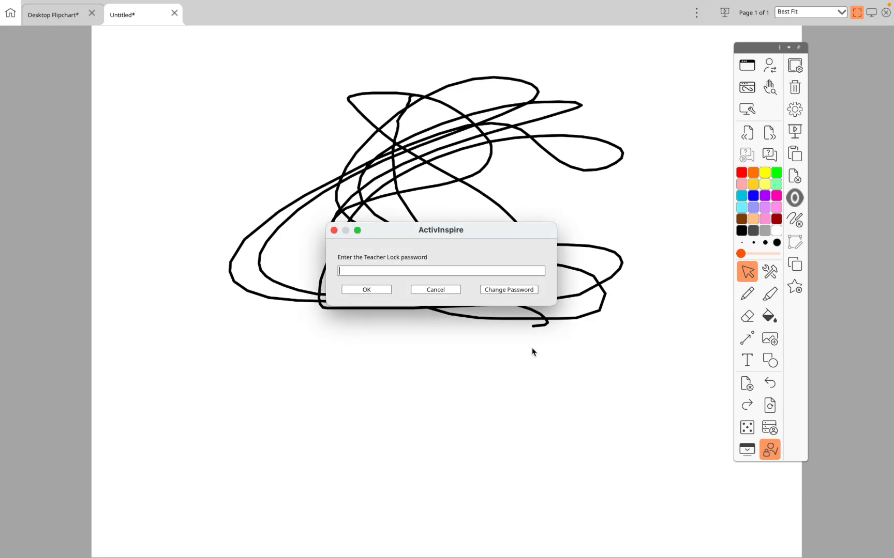
{"action": "key", "text": "Return"}
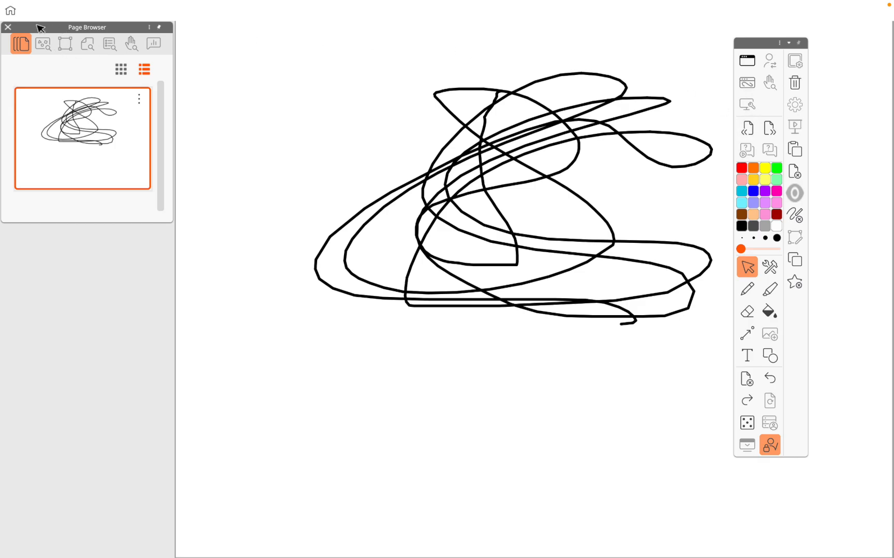
{"action": "left_click", "coordinate": [8, 27]}
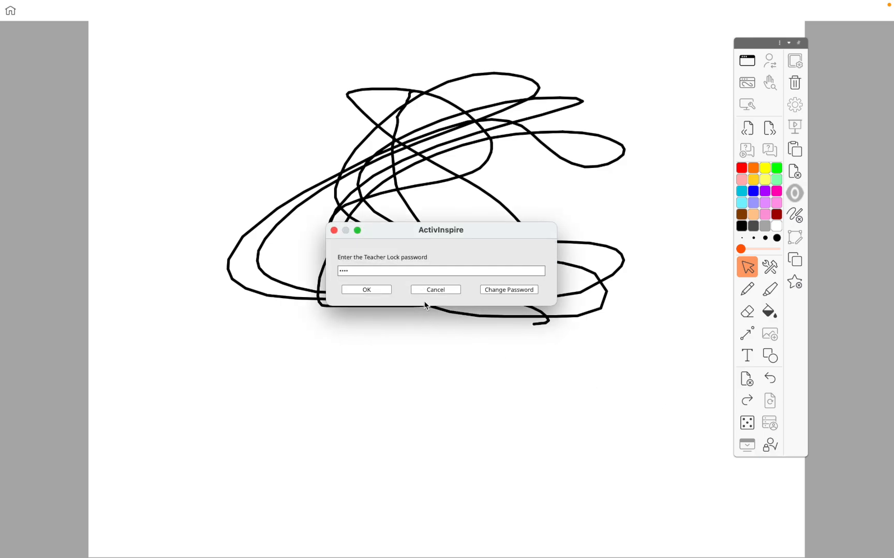
{"action": "key", "text": "Return"}
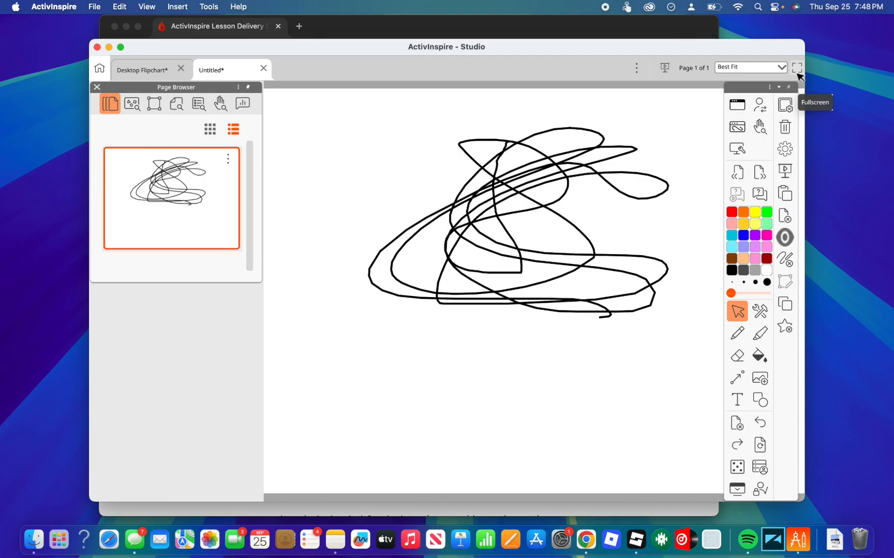
Return the flipchart to fullscreen and move the main toolbox off the freehand loops.
{"action": "left_click", "coordinate": [797, 72]}
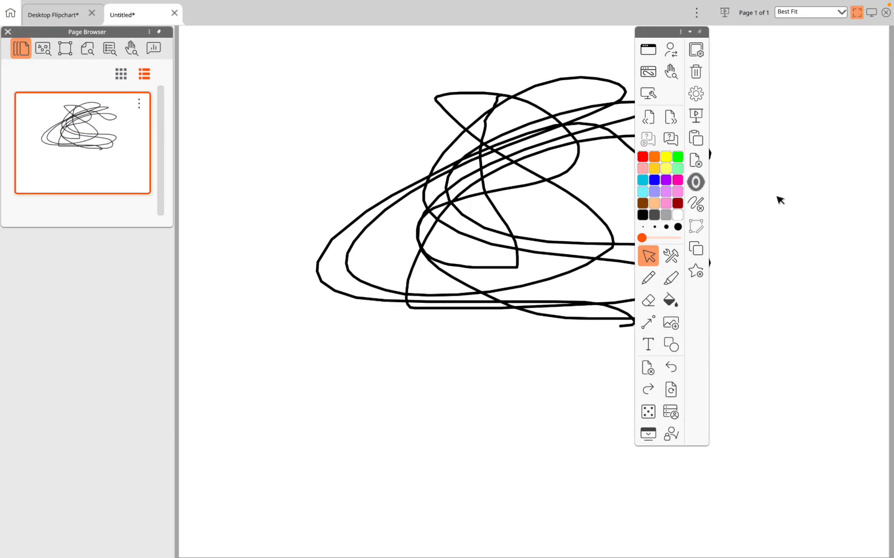
{"action": "left_click_drag", "start_coordinate": [663, 32], "coordinate": [754, 32]}
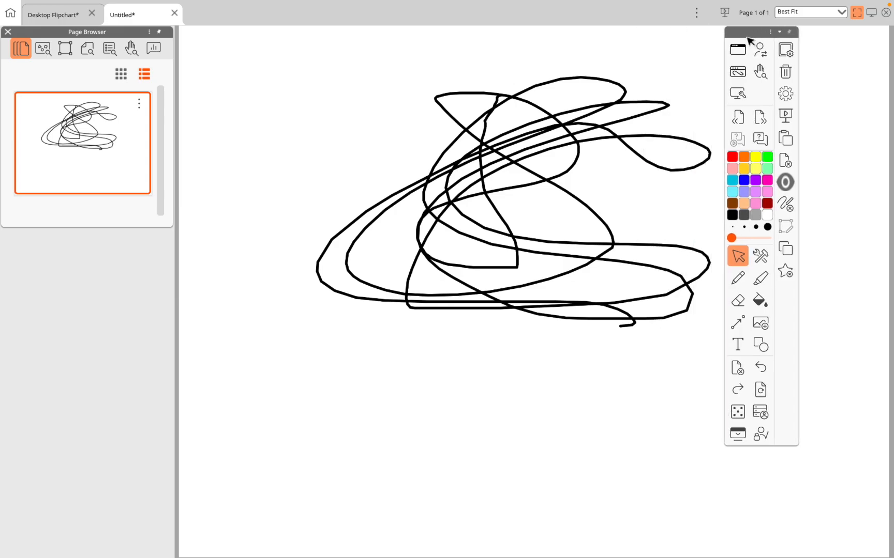
Close the Page Browser beside the flipchart page.
{"action": "left_click", "coordinate": [783, 187]}
{"action": "left_click", "coordinate": [8, 32]}
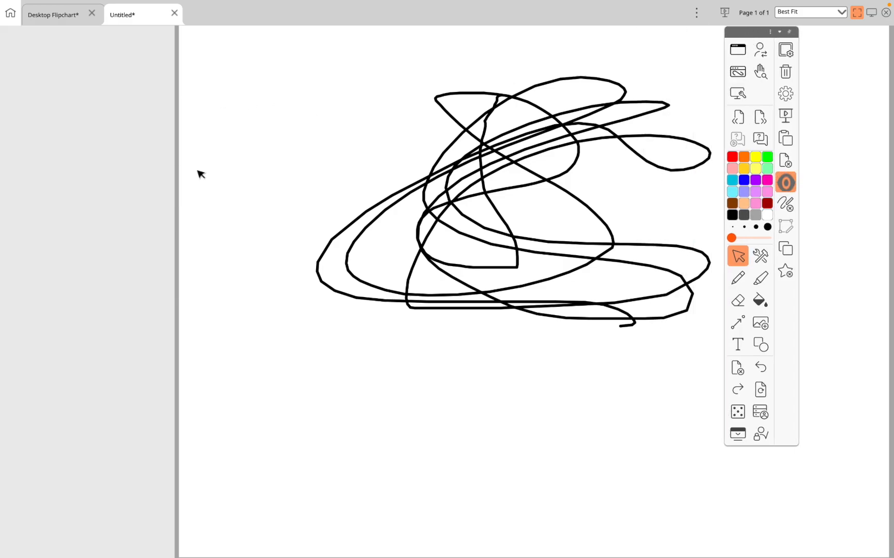
{"action": "left_click", "coordinate": [787, 183]}
Clear the black freehand loops from the page.
{"action": "left_click", "coordinate": [789, 277]}
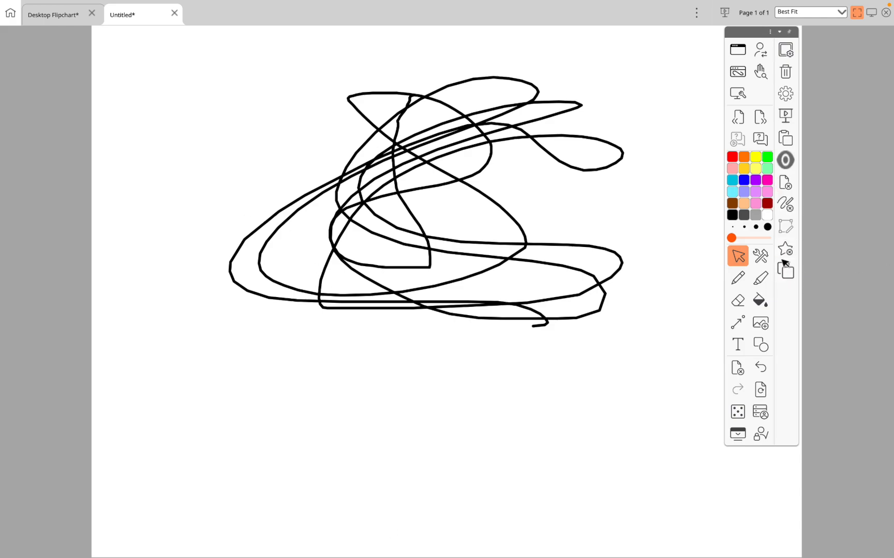
{"action": "left_click", "coordinate": [734, 370]}
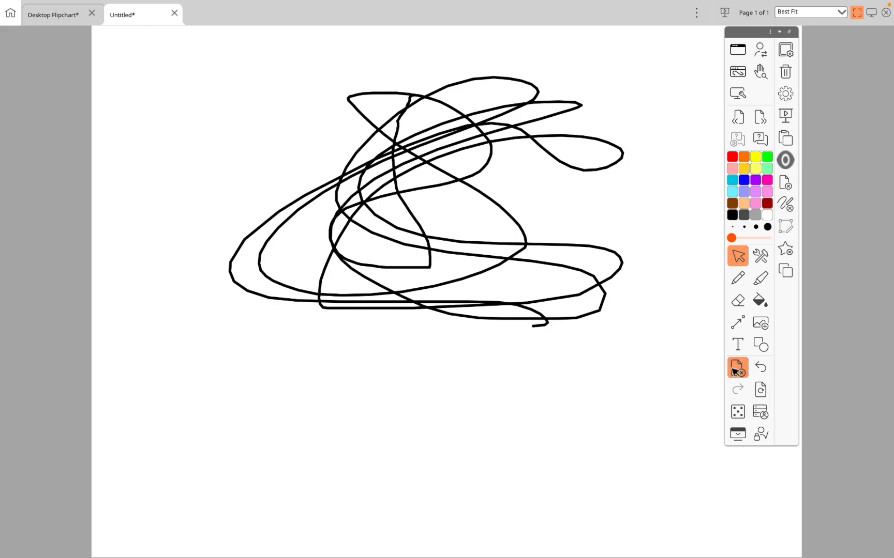
{"action": "left_click", "coordinate": [773, 376]}
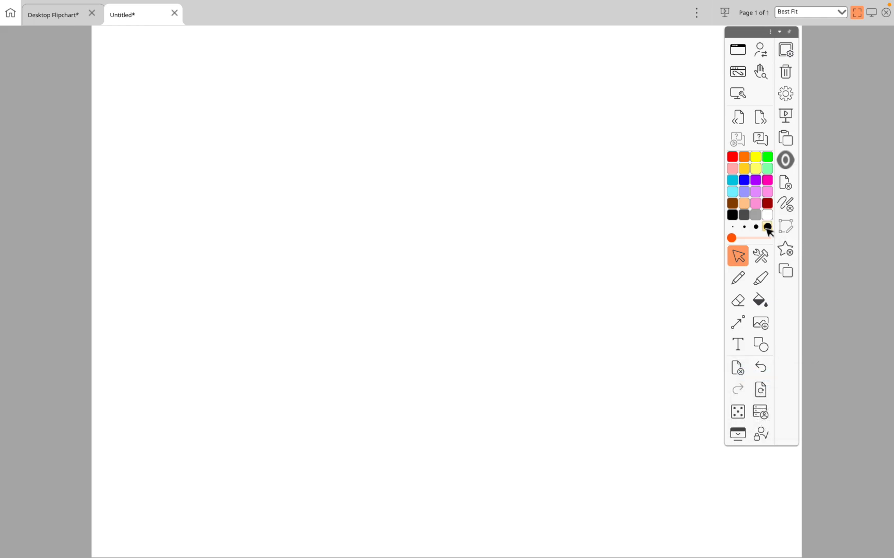
Try the toolbox shortcuts for clearing the page and pasting on the empty page.
{"action": "left_click", "coordinate": [788, 184]}
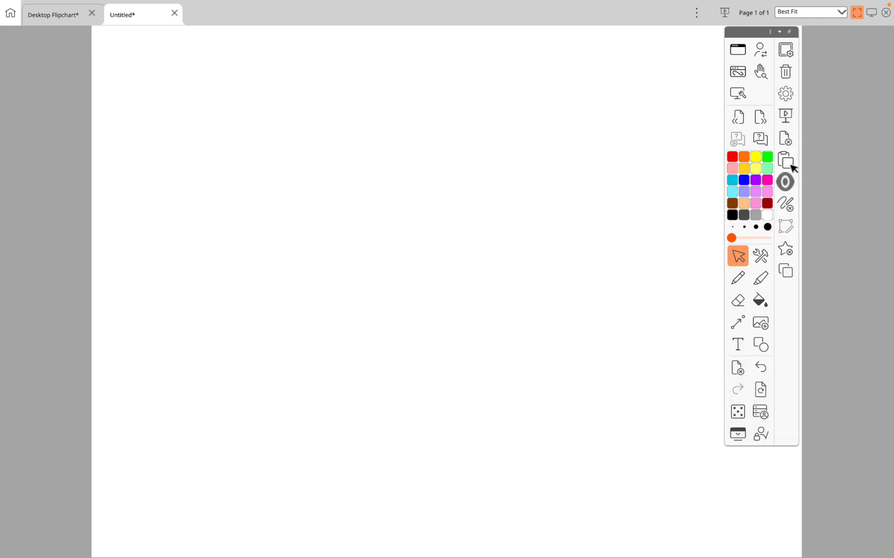
{"action": "left_click", "coordinate": [789, 158]}
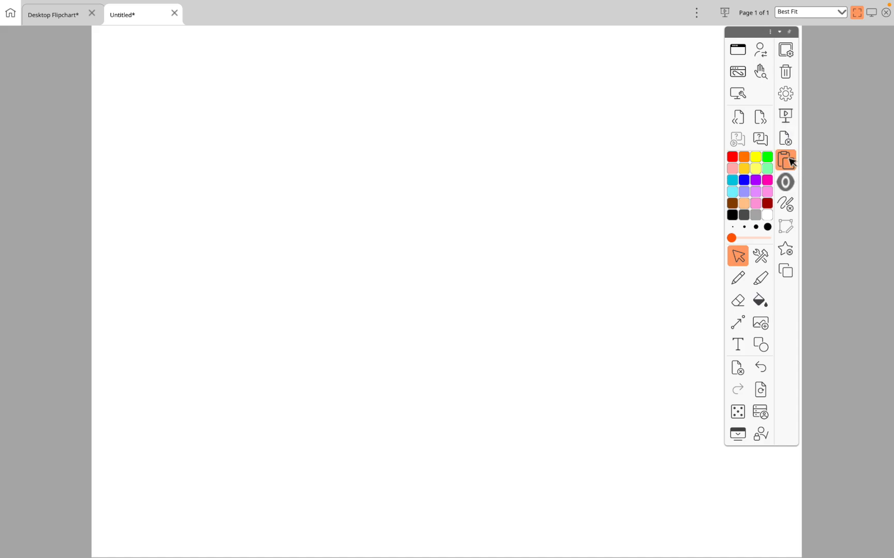